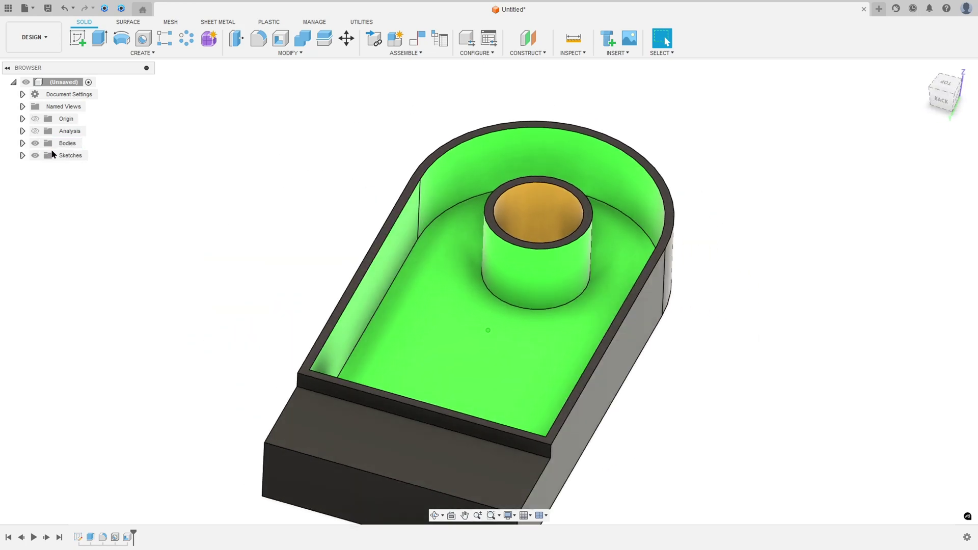
Examine the finished part's interior by turning the section analysis on and off
{"action": "left_click", "coordinate": [36, 131]}
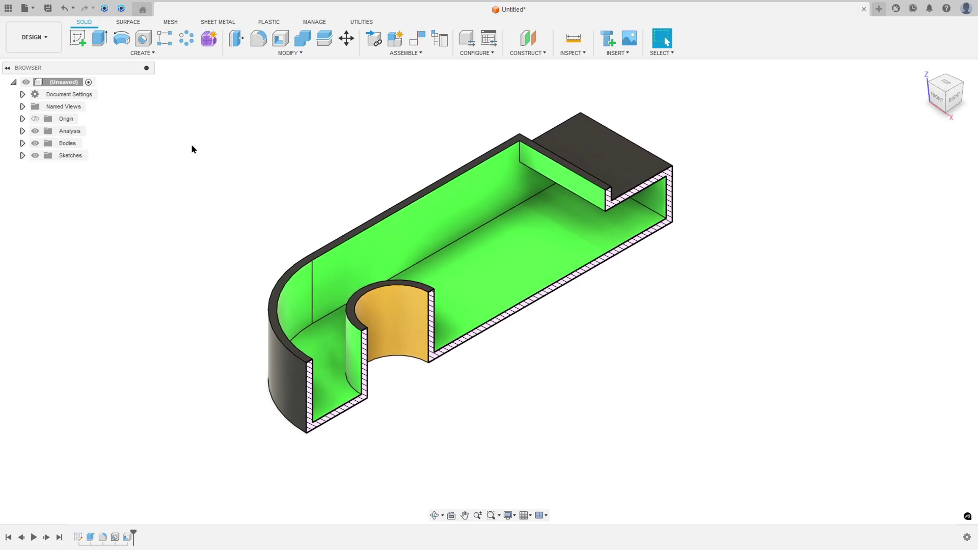
{"action": "left_click", "coordinate": [34, 537]}
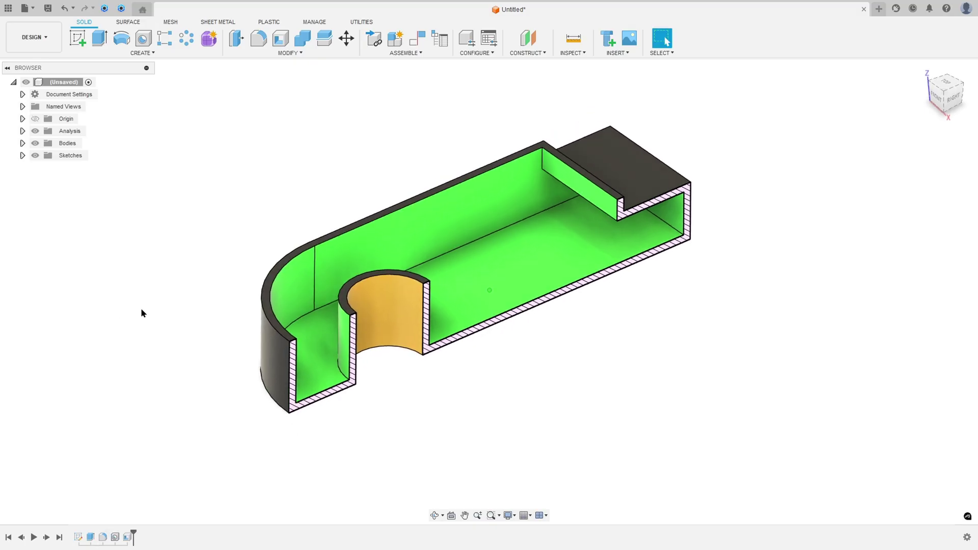
{"action": "left_click", "coordinate": [35, 130]}
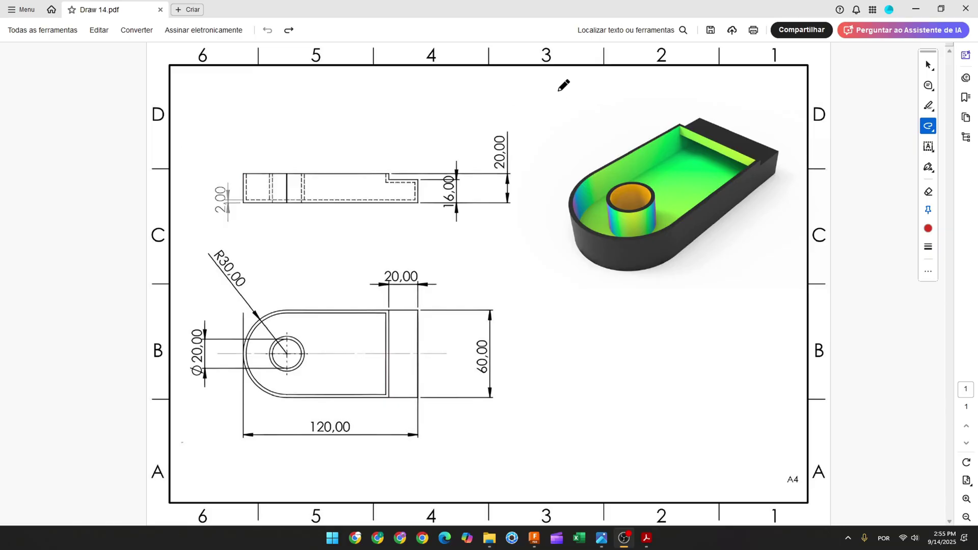
Mark up Draw 14.pdf with arrows to the isometric and side views, a traced side profile, and strikes through the 16, 20 and 120 mm dimensions
{"action": "left_click_drag", "start_coordinate": [558, 90], "coordinate": [563, 130]}
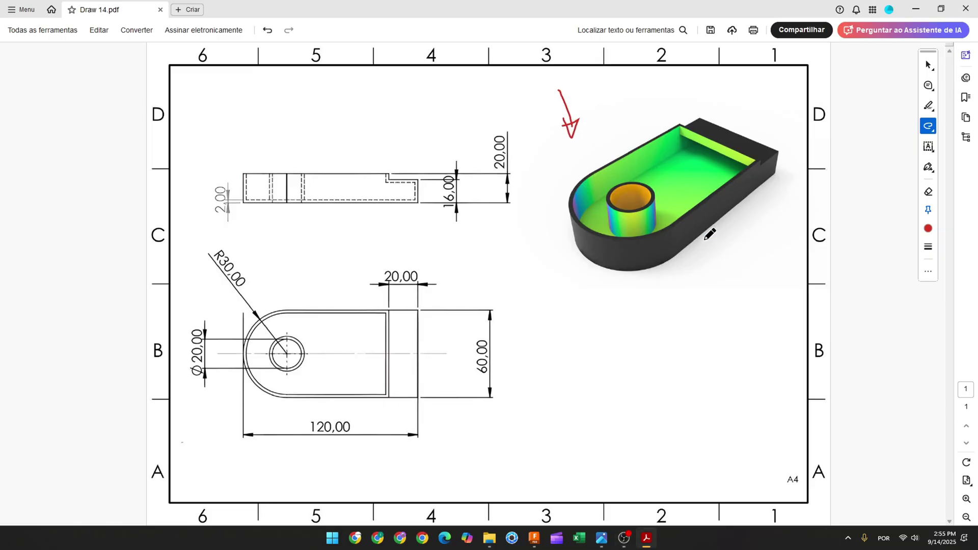
{"action": "left_click_drag", "start_coordinate": [287, 99], "coordinate": [306, 143]}
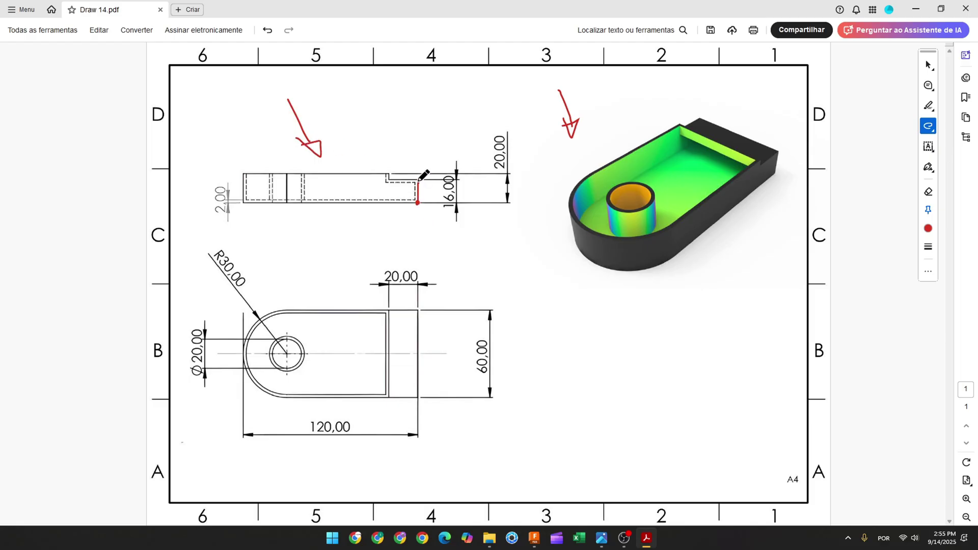
{"action": "left_click_drag", "start_coordinate": [448, 176], "coordinate": [448, 208]}
{"action": "left_click_drag", "start_coordinate": [384, 279], "coordinate": [417, 274]}
{"action": "left_click_drag", "start_coordinate": [499, 136], "coordinate": [499, 170]}
{"action": "mouse_move", "coordinate": [389, 173]}
{"action": "left_mouse_down"}
{"action": "mouse_move", "coordinate": [242, 172]}
{"action": "mouse_move", "coordinate": [242, 203]}
{"action": "mouse_move", "coordinate": [419, 202]}
{"action": "left_mouse_up"}
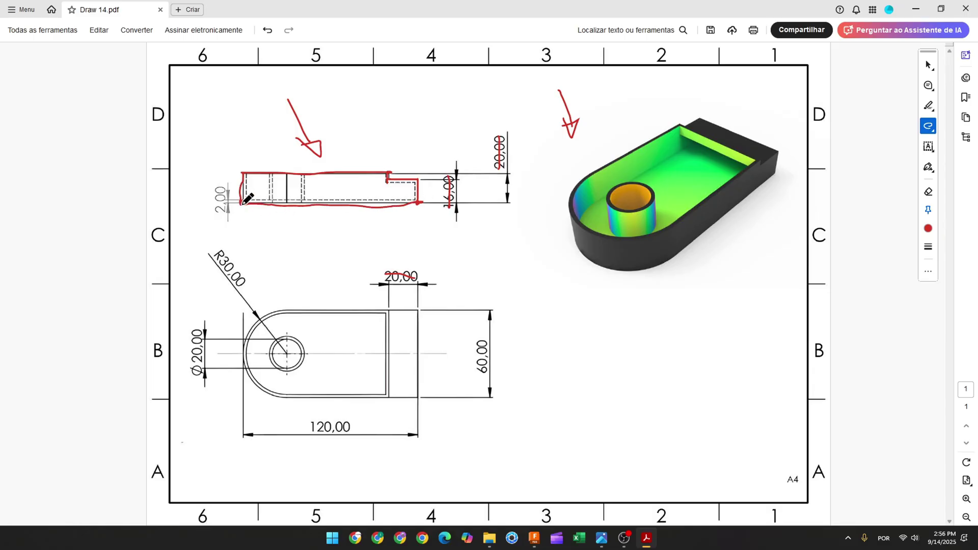
{"action": "left_click_drag", "start_coordinate": [307, 429], "coordinate": [354, 427]}
Switch to Autodesk Fusion, start a sketch on the right-side plane, and draw a 16 mm vertical line up from the origin
{"action": "left_click", "coordinate": [533, 539]}
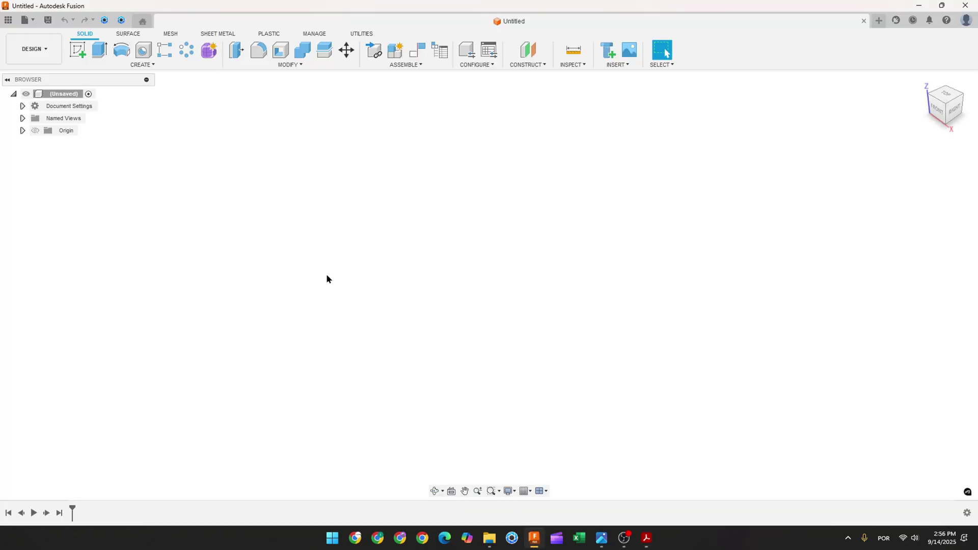
{"action": "left_click", "coordinate": [78, 50]}
{"action": "left_click", "coordinate": [518, 239]}
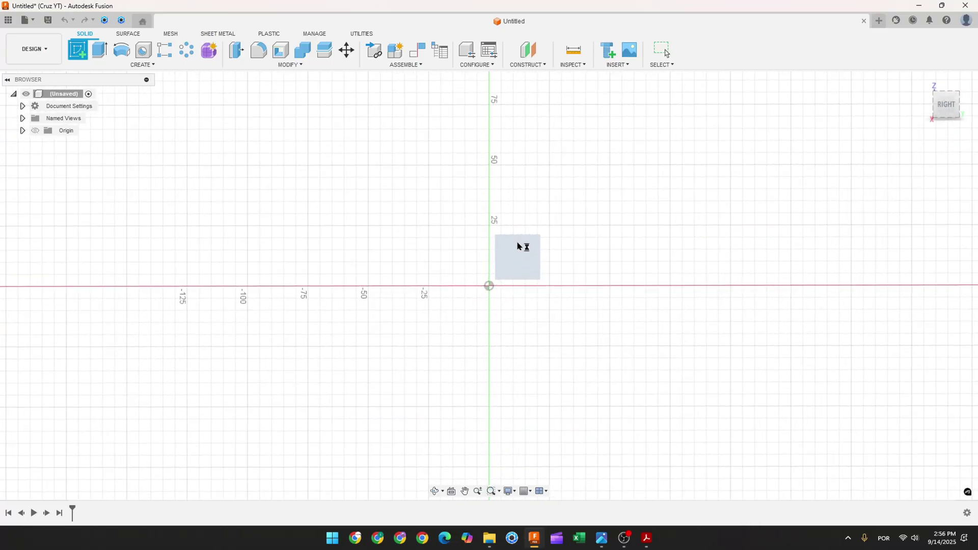
{"action": "key", "text": "l"}
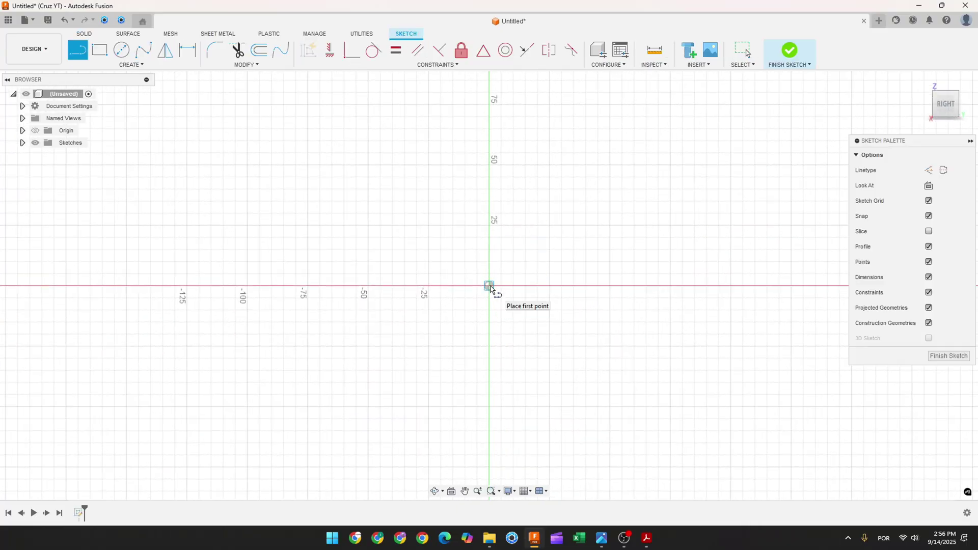
{"action": "left_click", "coordinate": [489, 285]}
{"action": "key", "text": "Return"}
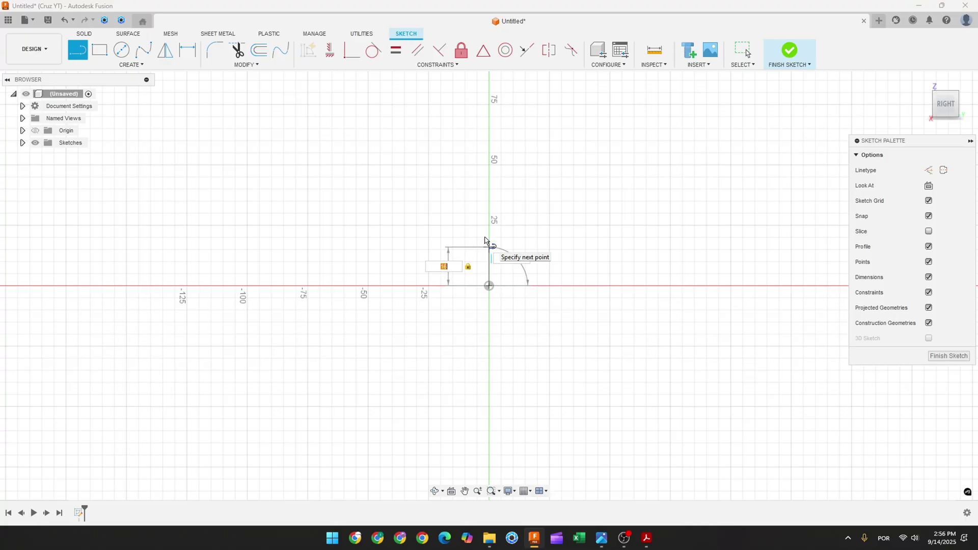
Continue the outline with a 20 mm horizontal line and a 4 mm rise, and close the stepped profile along the top, far end and bottom
{"action": "type", "text": "20"}
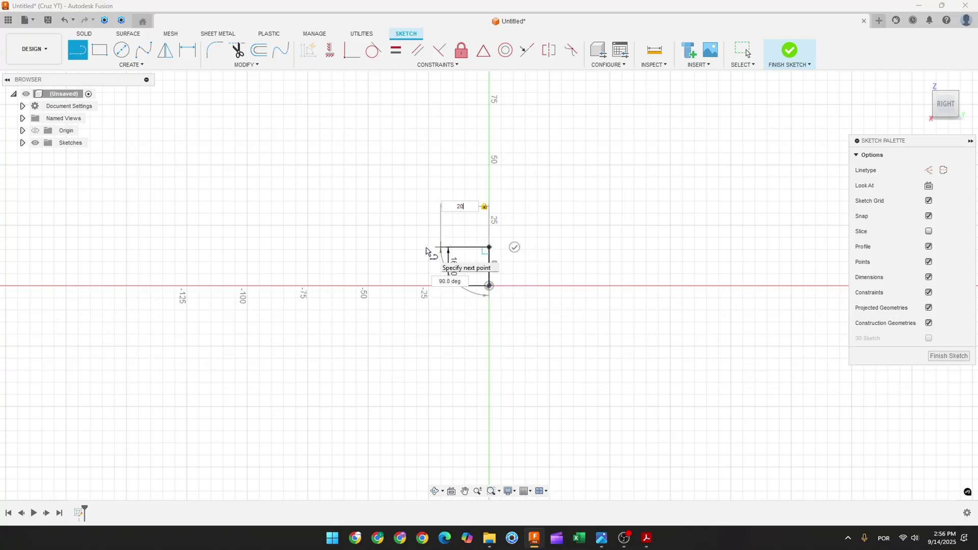
{"action": "key", "text": "Return"}
{"action": "type", "text": "4"}
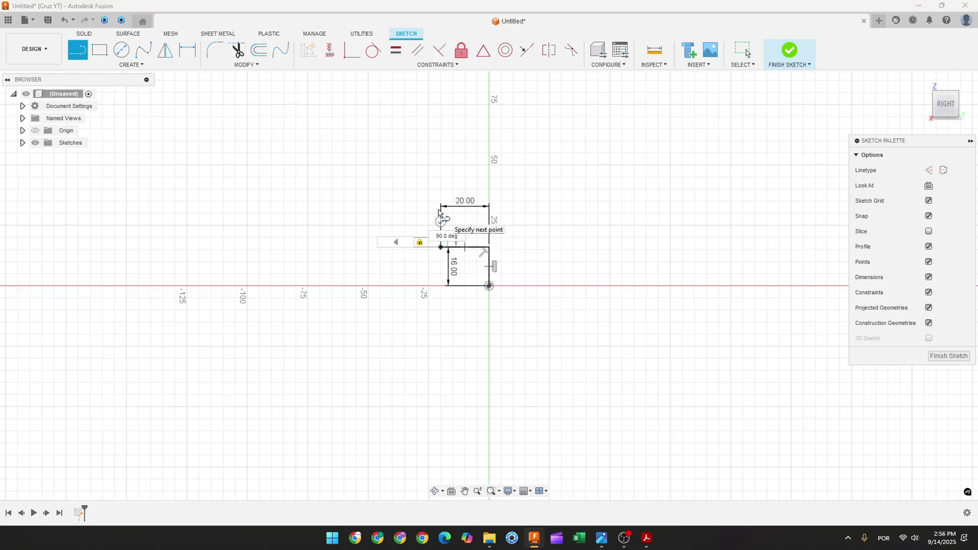
{"action": "key", "text": "Return"}
{"action": "left_click", "coordinate": [262, 237]}
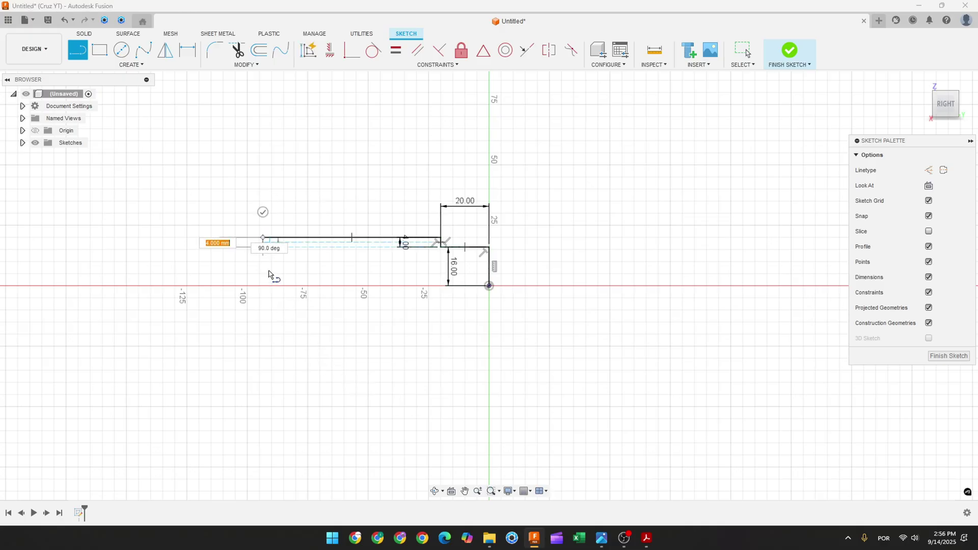
{"action": "left_click", "coordinate": [263, 286]}
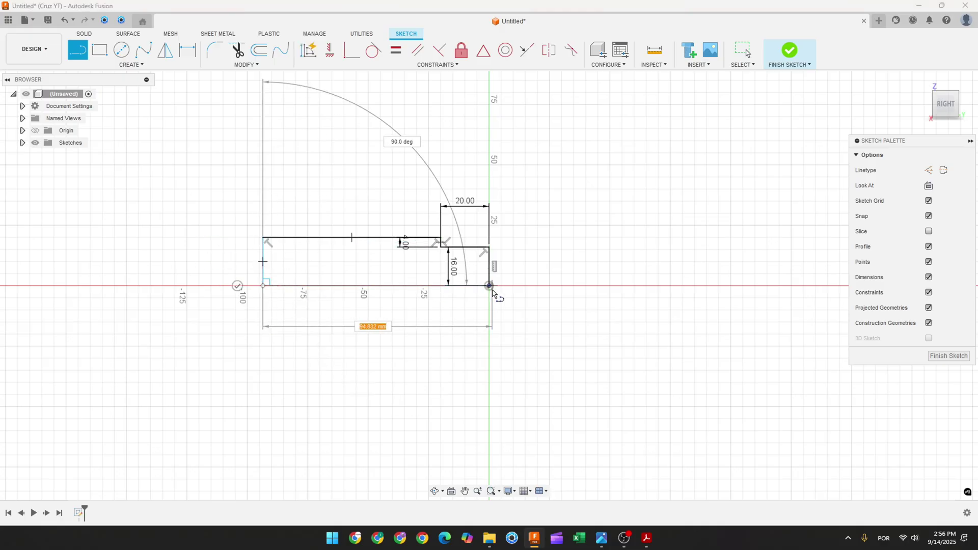
{"action": "left_click", "coordinate": [489, 285]}
Dimension the profile's bottom edge to 120 mm
{"action": "left_click", "coordinate": [187, 50]}
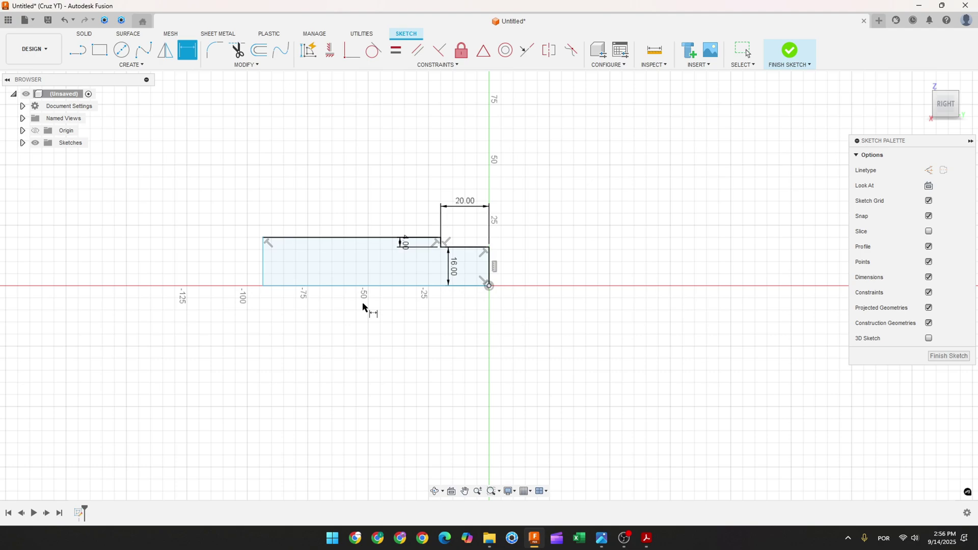
{"action": "left_click", "coordinate": [373, 285]}
{"action": "left_click", "coordinate": [370, 328]}
{"action": "type", "text": "120"}
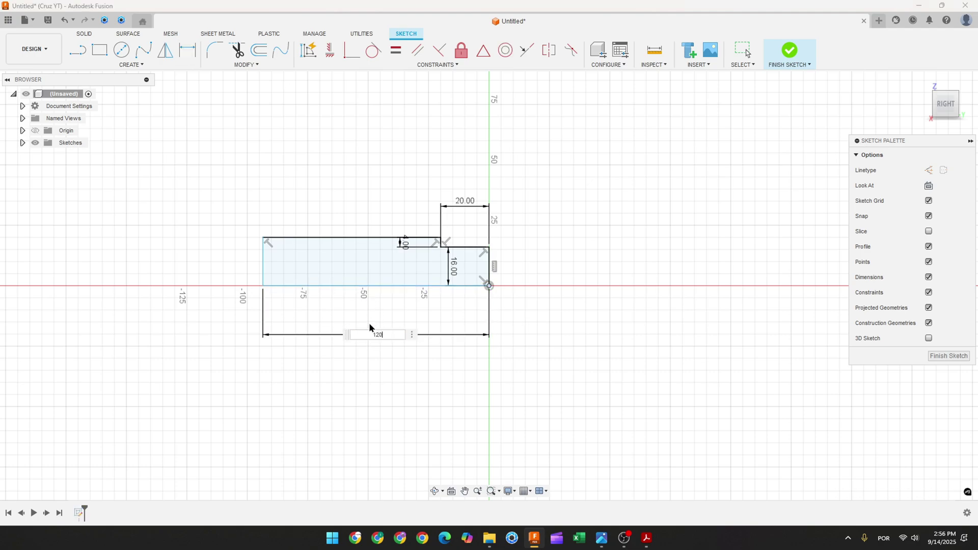
{"action": "key", "text": "Return"}
{"action": "key", "text": "Escape"}
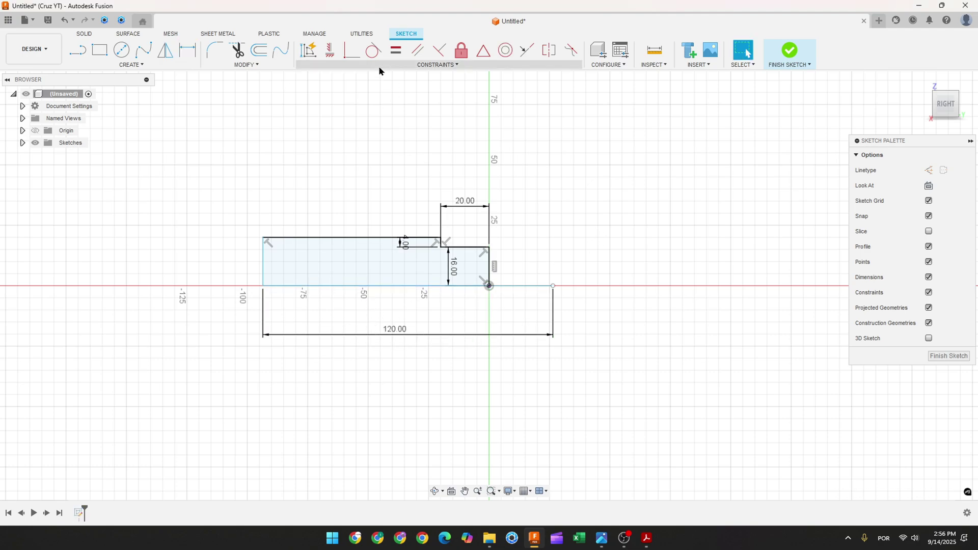
Make the loose end of the bottom edge coincident with the origin
{"action": "left_click", "coordinate": [351, 50]}
{"action": "left_click", "coordinate": [553, 286]}
{"action": "left_click", "coordinate": [489, 285]}
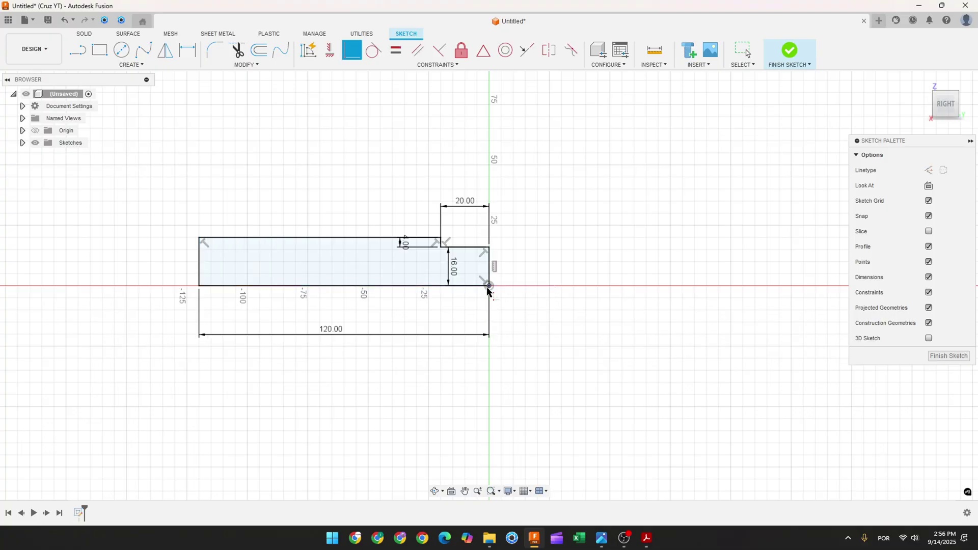
{"action": "key", "text": "Escape"}
Move the 16 mm and 4 mm dimensions outside the profile beside its stepped end and finish the sketch
{"action": "left_click_drag", "start_coordinate": [457, 259], "coordinate": [533, 267]}
{"action": "left_click_drag", "start_coordinate": [408, 247], "coordinate": [532, 243]}
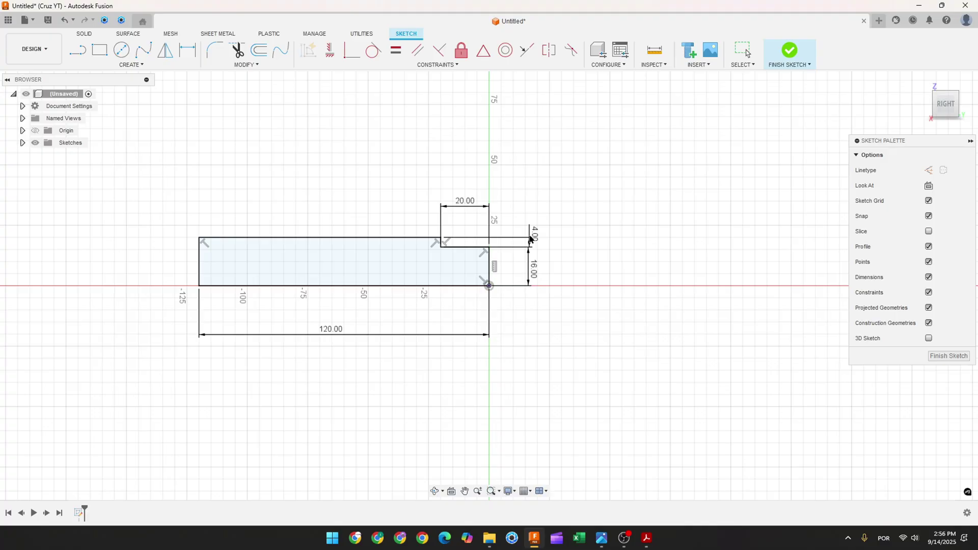
{"action": "middle_click_drag", "start_coordinate": [559, 200], "coordinate": [589, 210]}
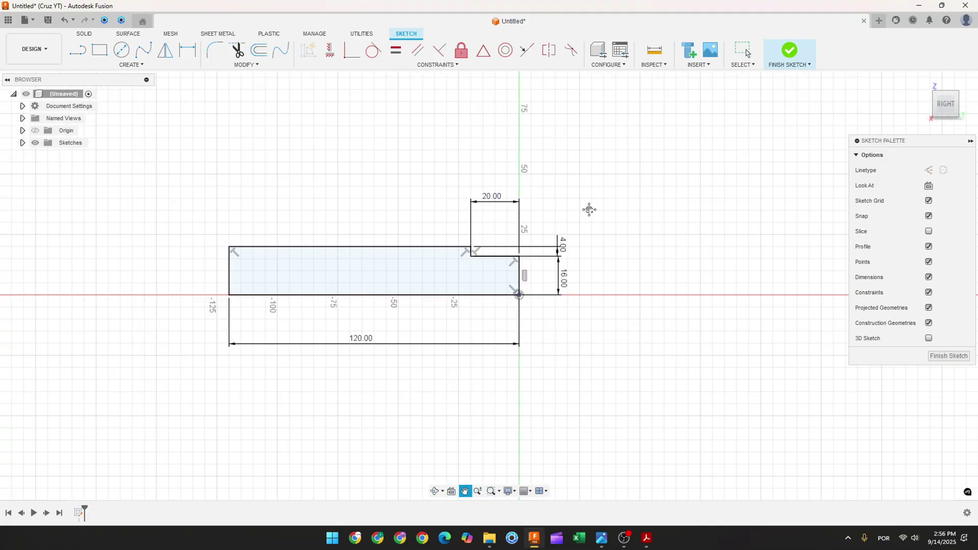
{"action": "left_click", "coordinate": [790, 49]}
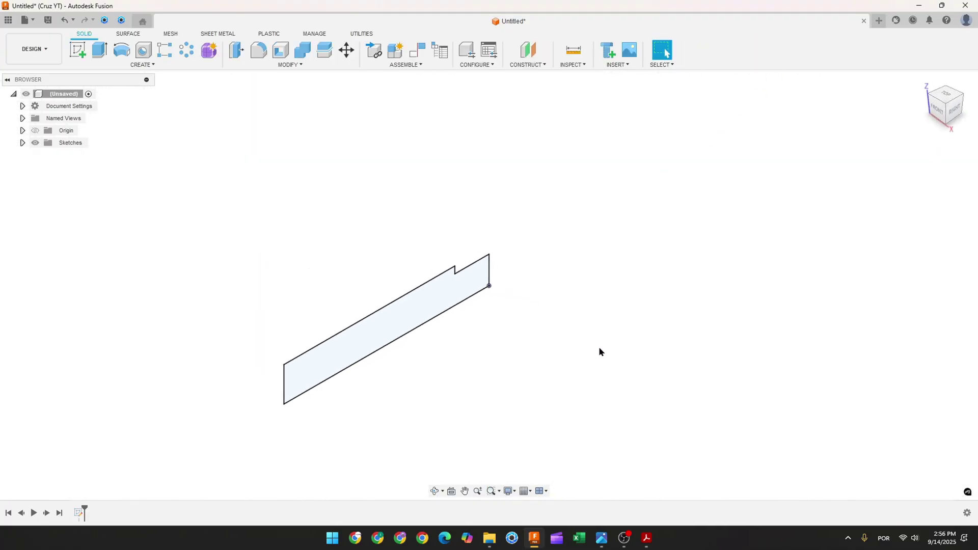
Switch to Draw 14.pdf, strike through the 60 mm width dimension, and return to Fusion
{"action": "left_click", "coordinate": [645, 539]}
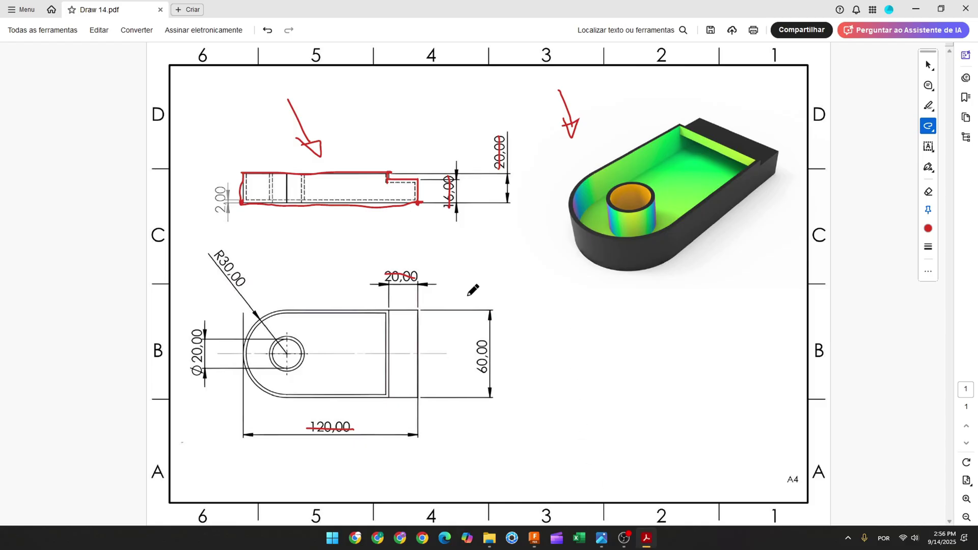
{"action": "left_click_drag", "start_coordinate": [485, 340], "coordinate": [492, 386]}
{"action": "key", "text": "alt+Tab"}
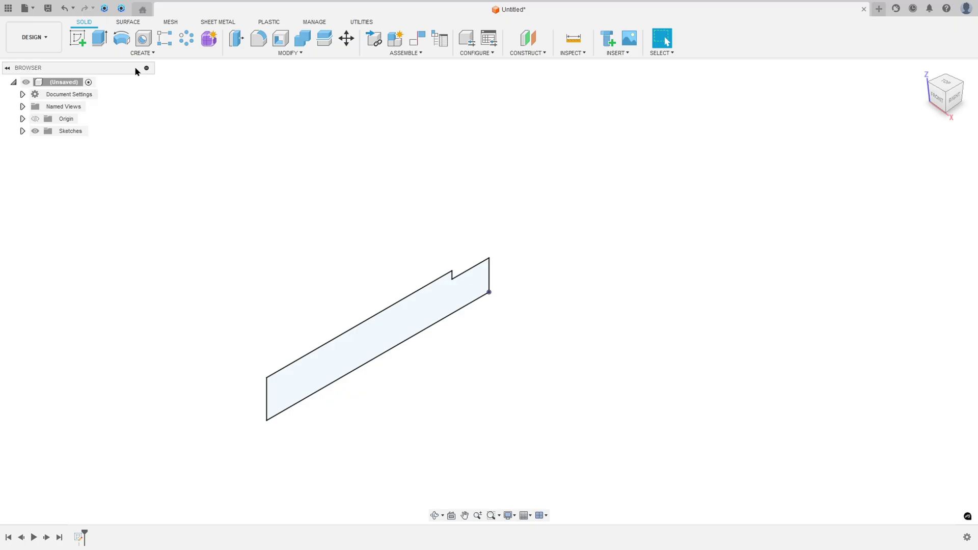
Extrude the profile symmetrically as a new body, with a whole length of 60 mm
{"action": "left_click", "coordinate": [100, 40]}
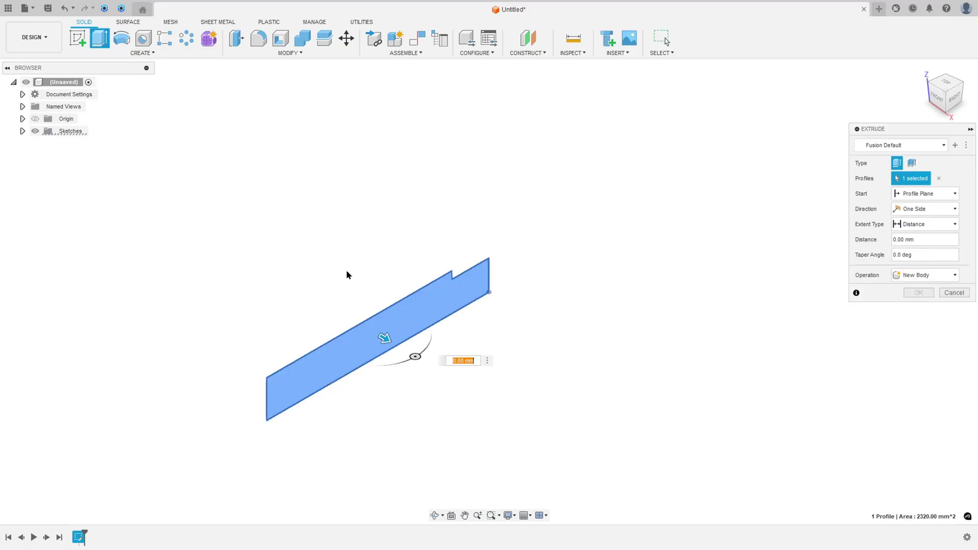
{"action": "left_click", "coordinate": [924, 224]}
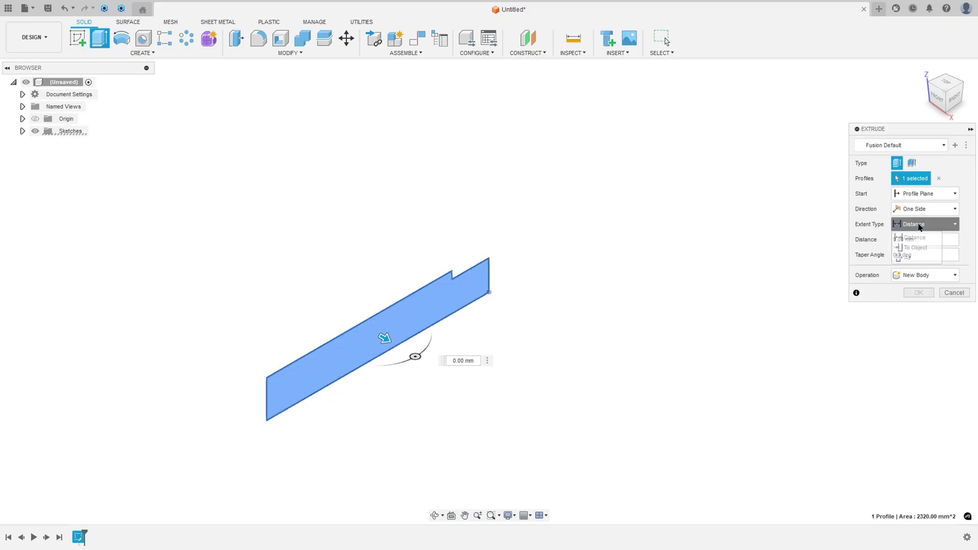
{"action": "left_click", "coordinate": [919, 224]}
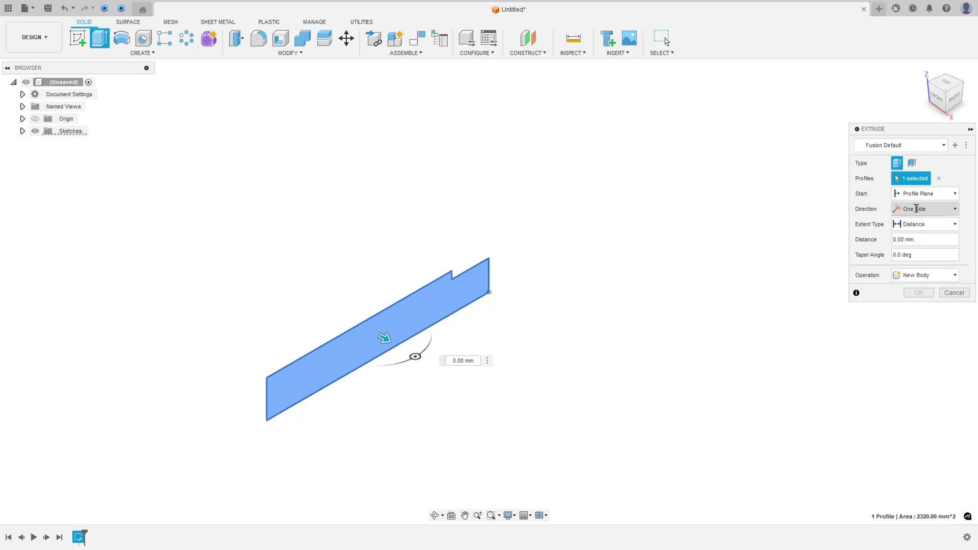
{"action": "left_click", "coordinate": [920, 209]}
{"action": "left_click", "coordinate": [917, 243]}
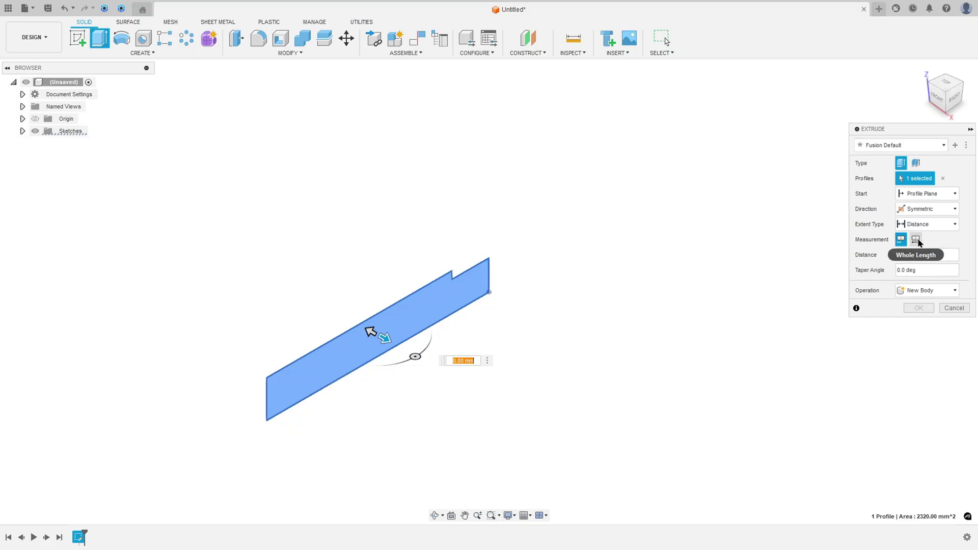
{"action": "left_click", "coordinate": [915, 239]}
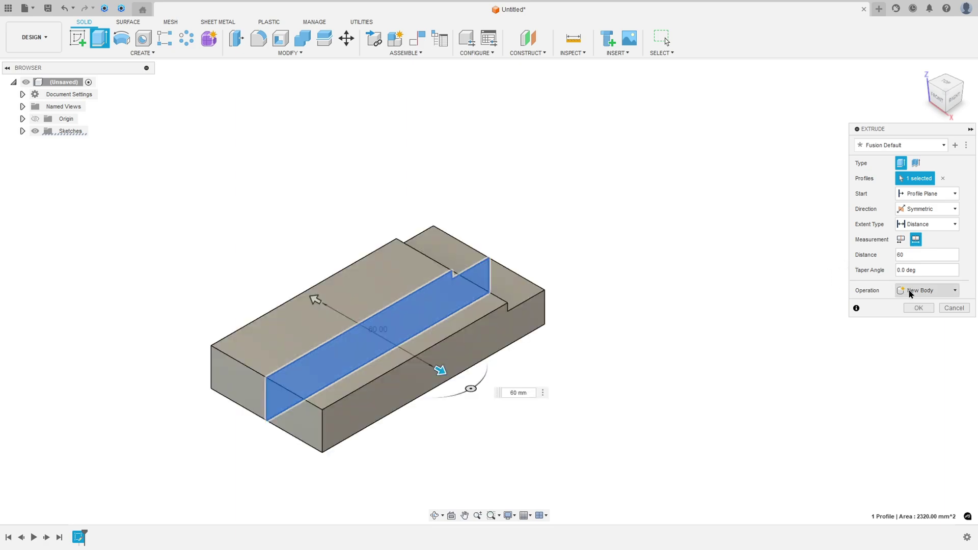
{"action": "left_click", "coordinate": [918, 308]}
Switch to Draw 14.pdf and trace the R30 rounded end in the top view
{"action": "middle_click_drag", "start_coordinate": [788, 303], "coordinate": [395, 328], "text": "shift"}
{"action": "scroll", "coordinate": [407, 391], "scroll_direction": "up", "scroll_amount": 5}
{"action": "middle_click_drag", "start_coordinate": [407, 391], "coordinate": [214, 462], "text": "shift"}
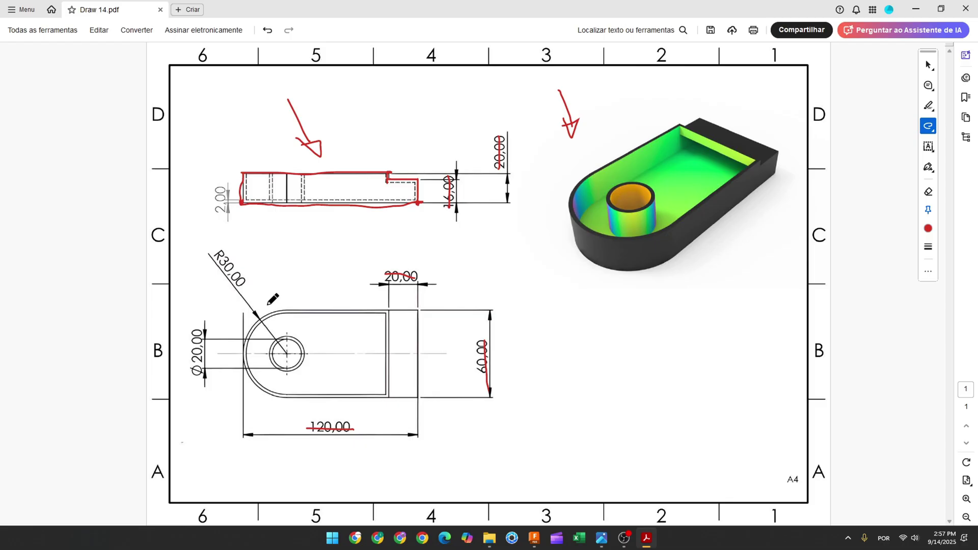
{"action": "mouse_move", "coordinate": [245, 339]}
{"action": "left_mouse_down"}
{"action": "mouse_move", "coordinate": [243, 368]}
{"action": "mouse_move", "coordinate": [268, 392]}
{"action": "left_mouse_up"}
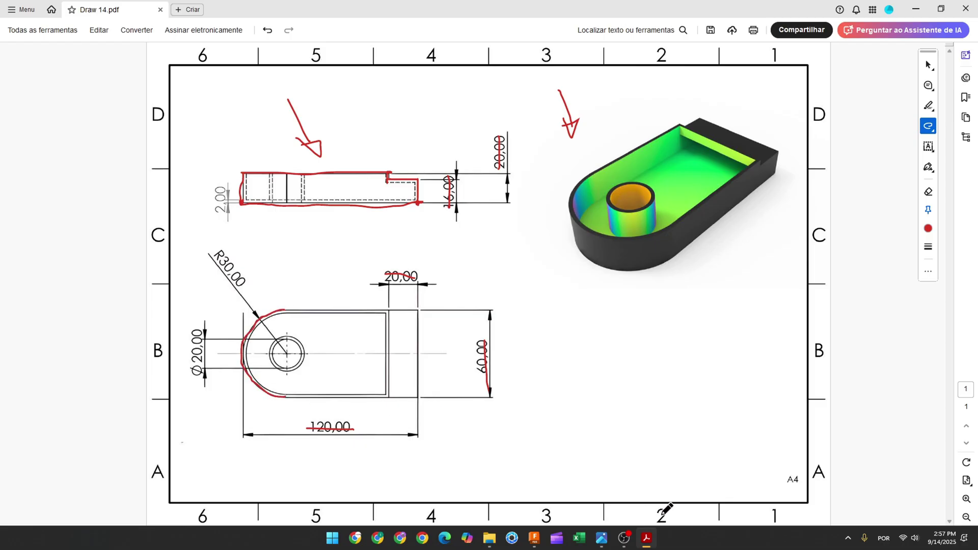
Switch back to Fusion and apply a Full Round Fillet to the end face opposite the step
{"action": "left_click", "coordinate": [533, 538]}
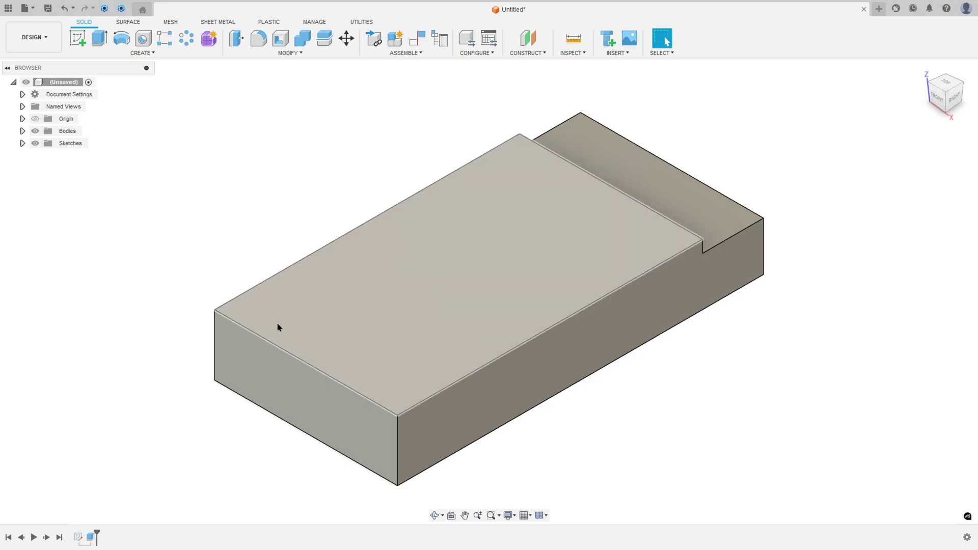
{"action": "left_click", "coordinate": [288, 53]}
{"action": "left_click", "coordinate": [249, 71]}
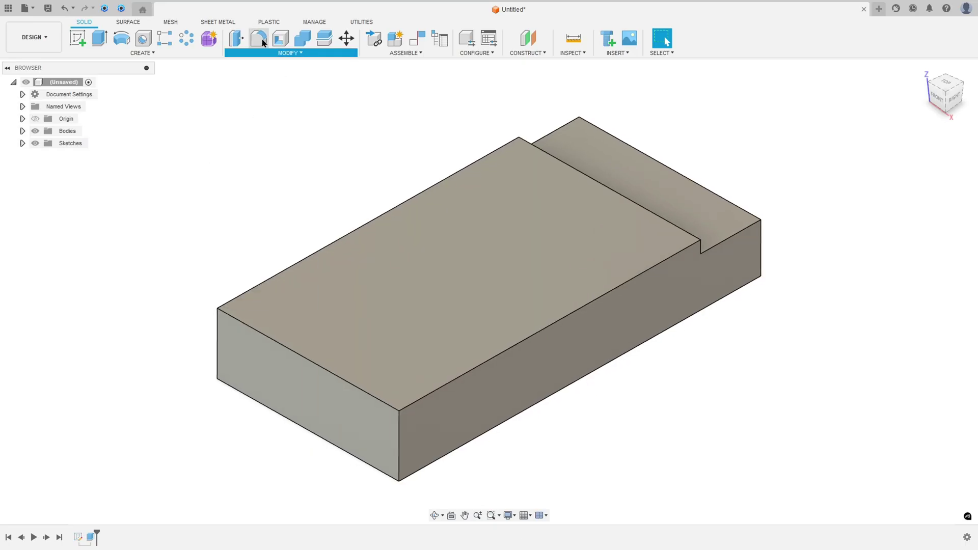
{"action": "left_click", "coordinate": [866, 143]}
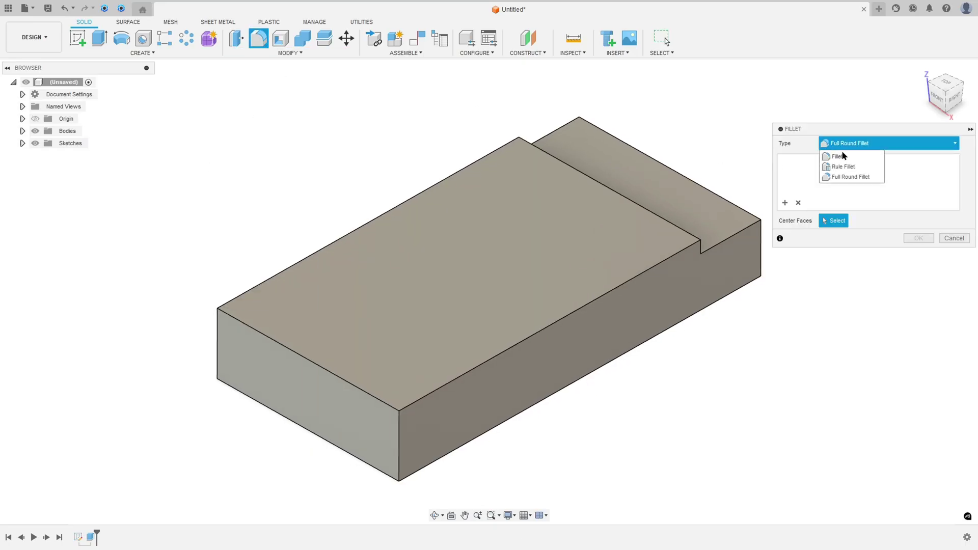
{"action": "left_click", "coordinate": [845, 177]}
{"action": "left_click", "coordinate": [258, 333]}
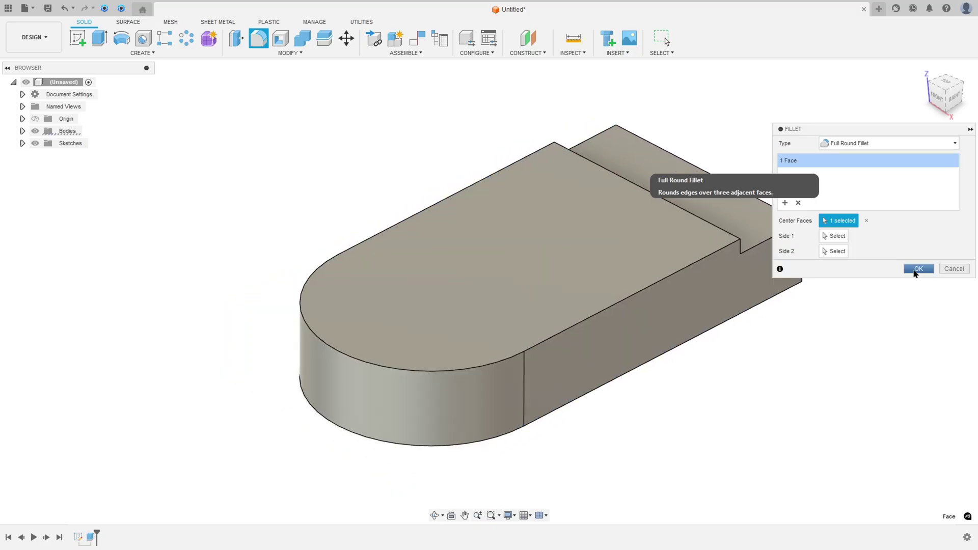
{"action": "left_click", "coordinate": [917, 268]}
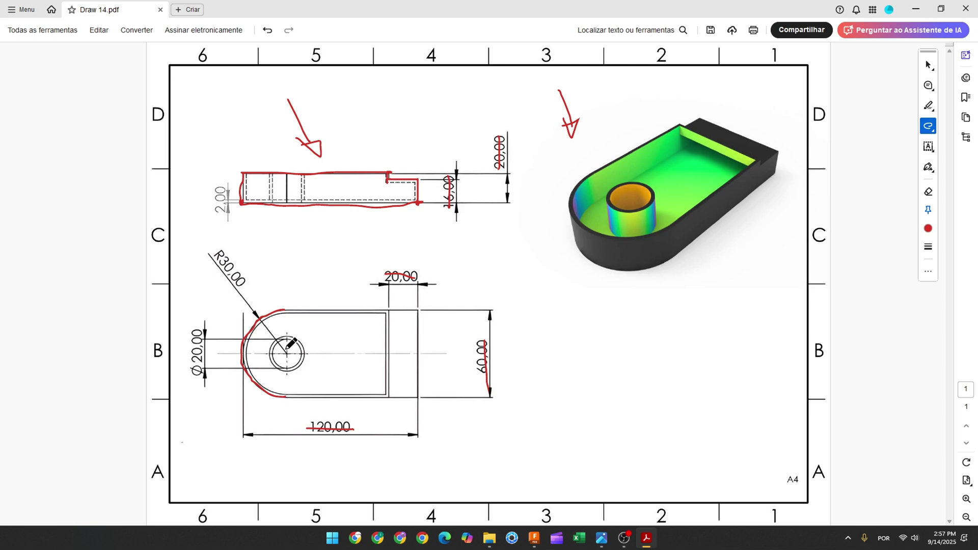
In Draw 14.pdf, trace the hole circle, strike through its Ø20 dimension, and return to Fusion
{"action": "mouse_move", "coordinate": [283, 342]}
{"action": "left_mouse_down"}
{"action": "mouse_move", "coordinate": [285, 371]}
{"action": "mouse_move", "coordinate": [304, 359]}
{"action": "mouse_move", "coordinate": [290, 338]}
{"action": "left_mouse_up"}
{"action": "left_click_drag", "start_coordinate": [198, 328], "coordinate": [196, 375]}
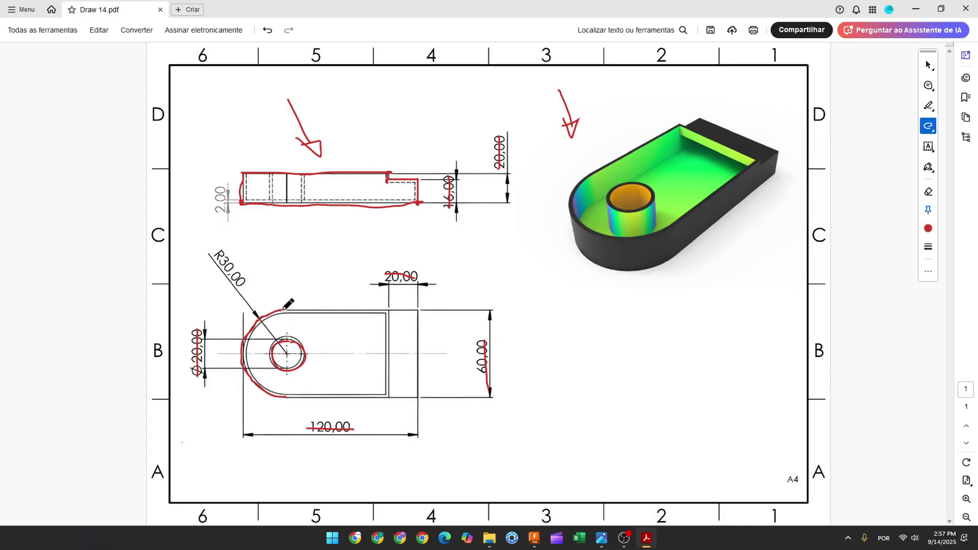
{"action": "left_click", "coordinate": [533, 538]}
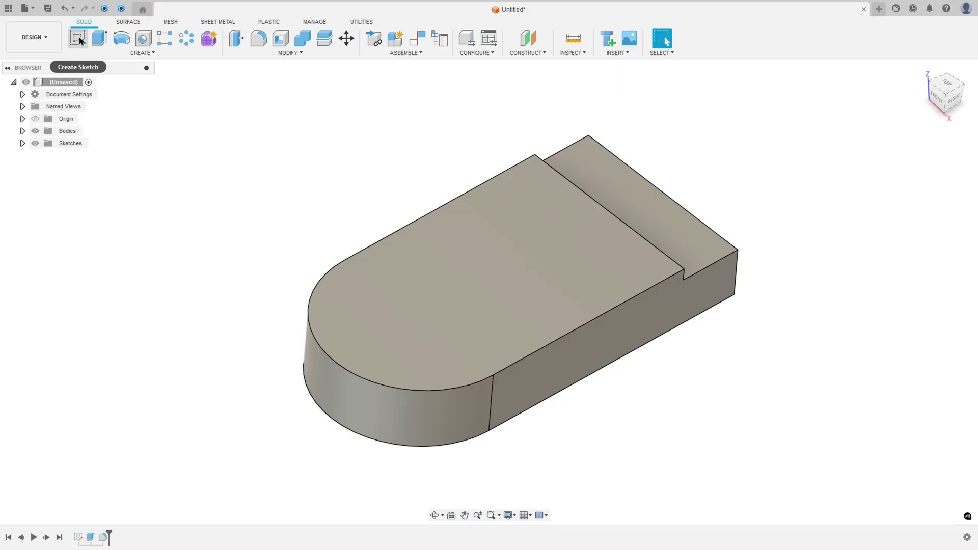
Place a simple hole on the upper face near the rounded end, with its extents set to All
{"action": "left_click", "coordinate": [79, 39]}
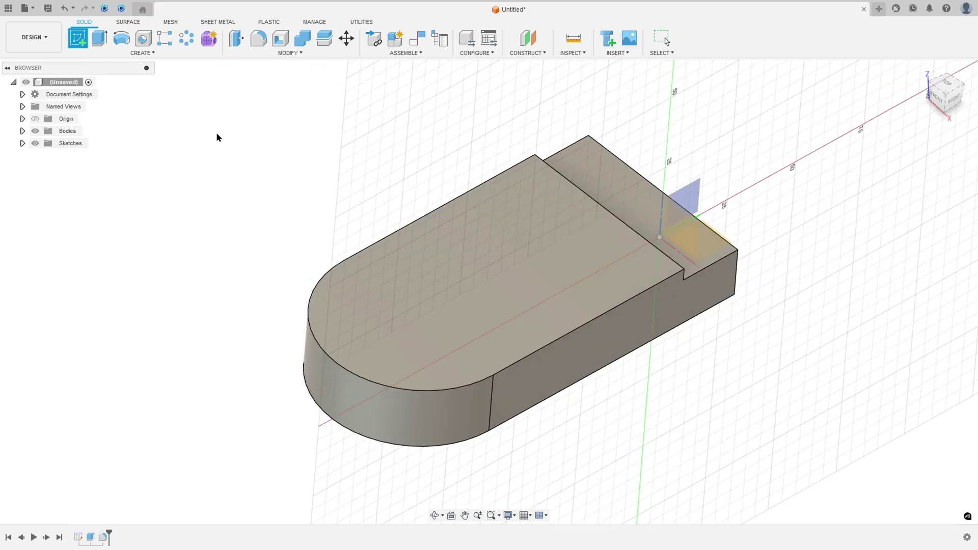
{"action": "key", "text": "Escape"}
{"action": "left_click", "coordinate": [143, 38]}
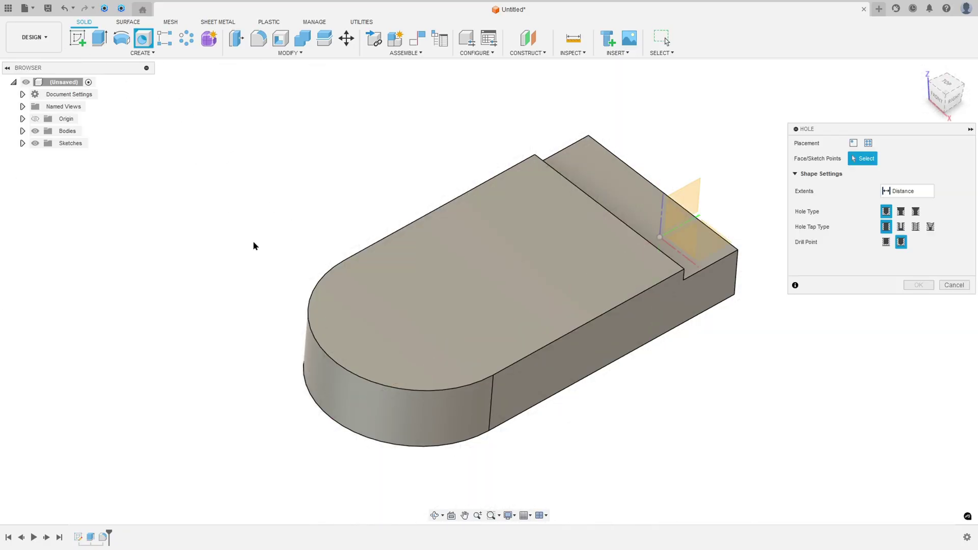
{"action": "left_click", "coordinate": [375, 305]}
{"action": "middle_click_drag", "start_coordinate": [375, 306], "coordinate": [626, 285], "text": "shift"}
{"action": "left_click", "coordinate": [909, 223]}
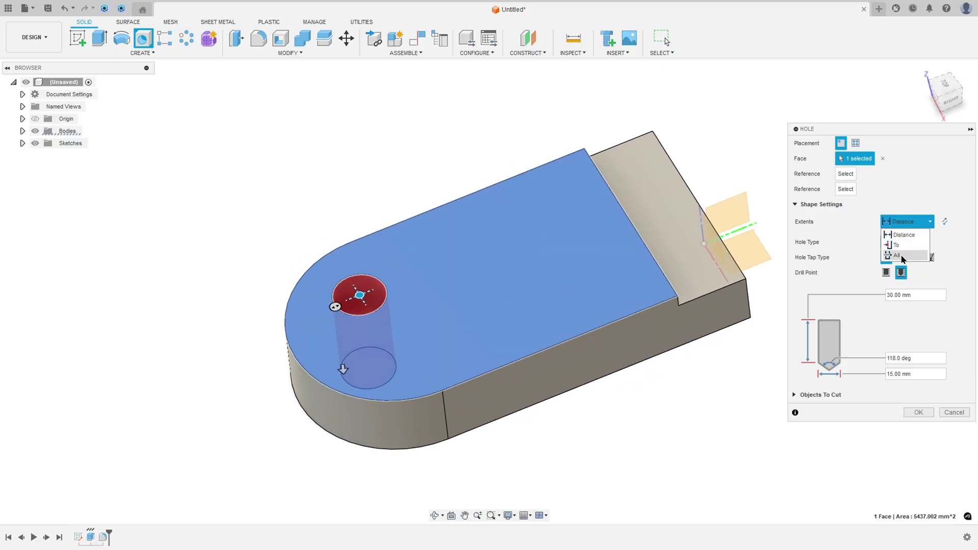
{"action": "left_click", "coordinate": [904, 260]}
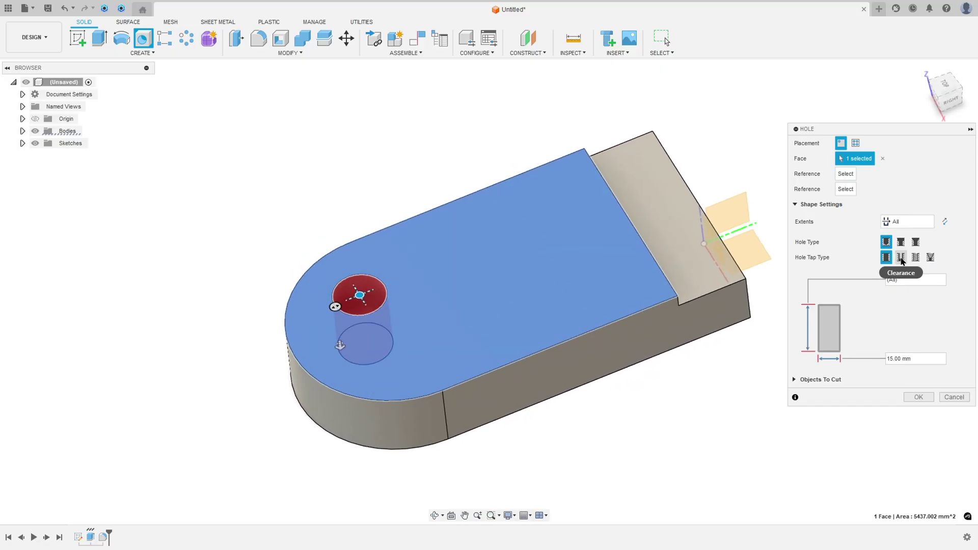
Set the hole diameter to 20 mm, centre it on the rounded end's arc, and create it
{"action": "left_click", "coordinate": [916, 358]}
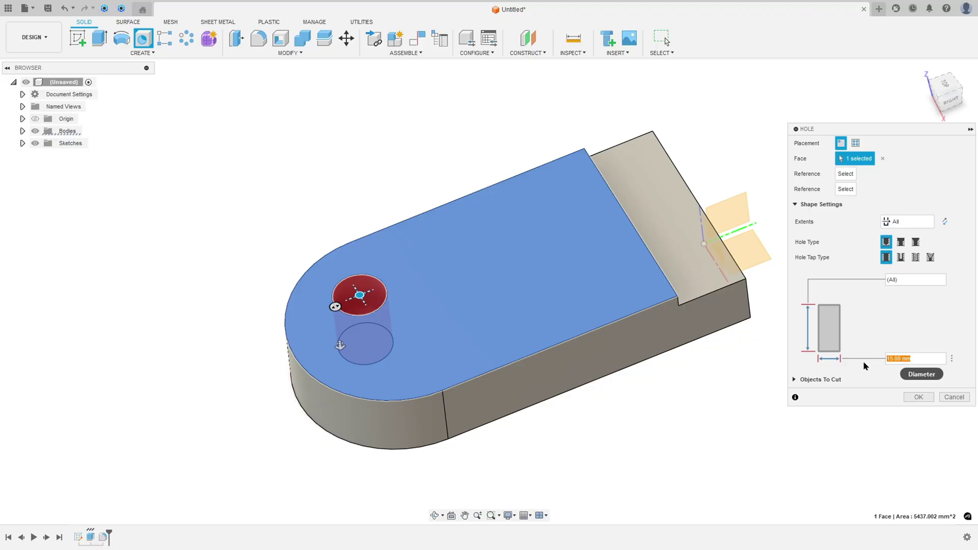
{"action": "type", "text": "20"}
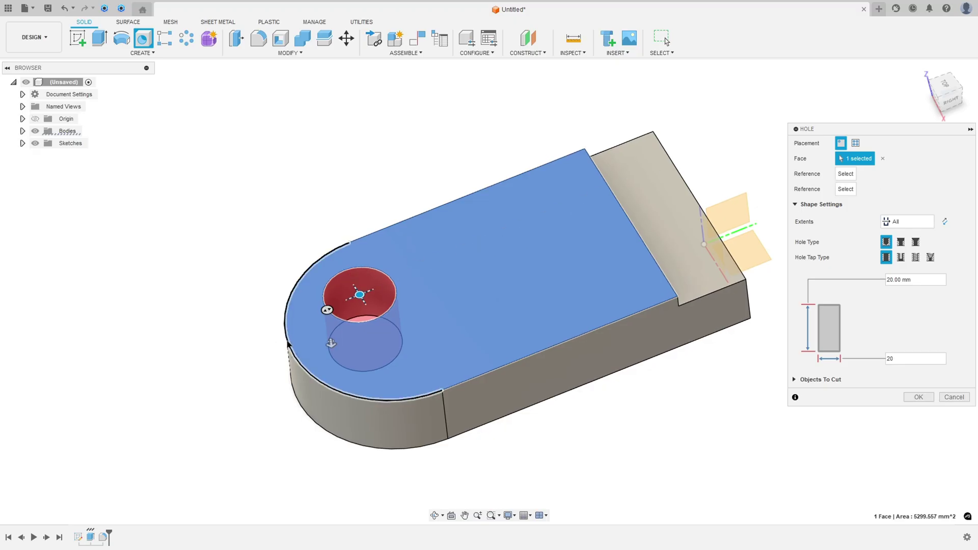
{"action": "left_click", "coordinate": [402, 312]}
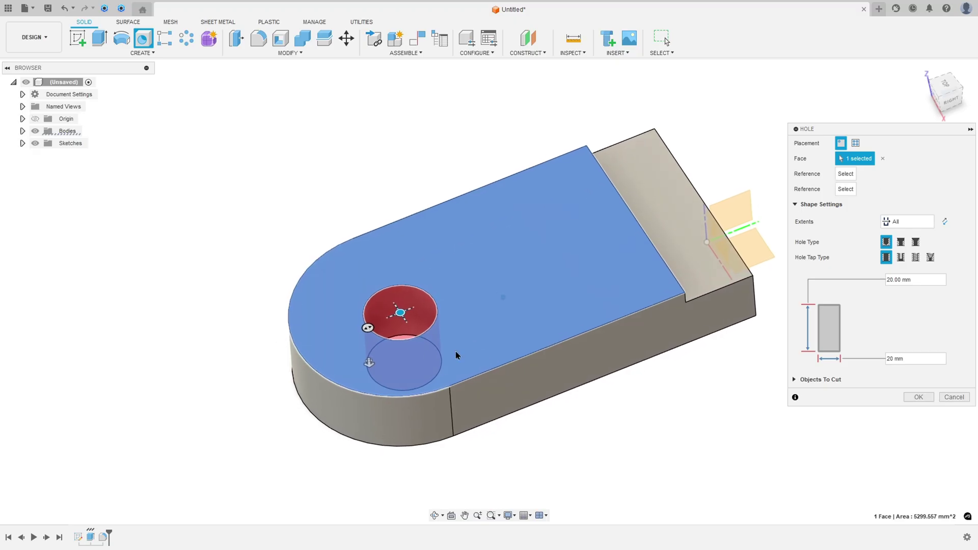
{"action": "left_click", "coordinate": [924, 399]}
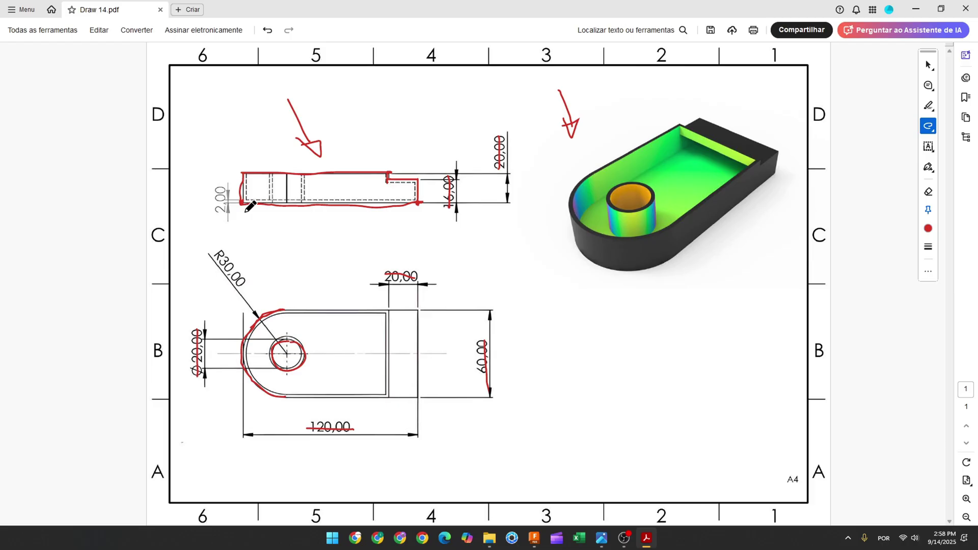
Switch to Draw 14.pdf, mark the wall in the 3D view, strike through the 2 mm thickness dimension, and return to Fusion
{"action": "left_click_drag", "start_coordinate": [673, 167], "coordinate": [688, 176]}
{"action": "left_click_drag", "start_coordinate": [222, 190], "coordinate": [221, 205]}
{"action": "left_click", "coordinate": [534, 537]}
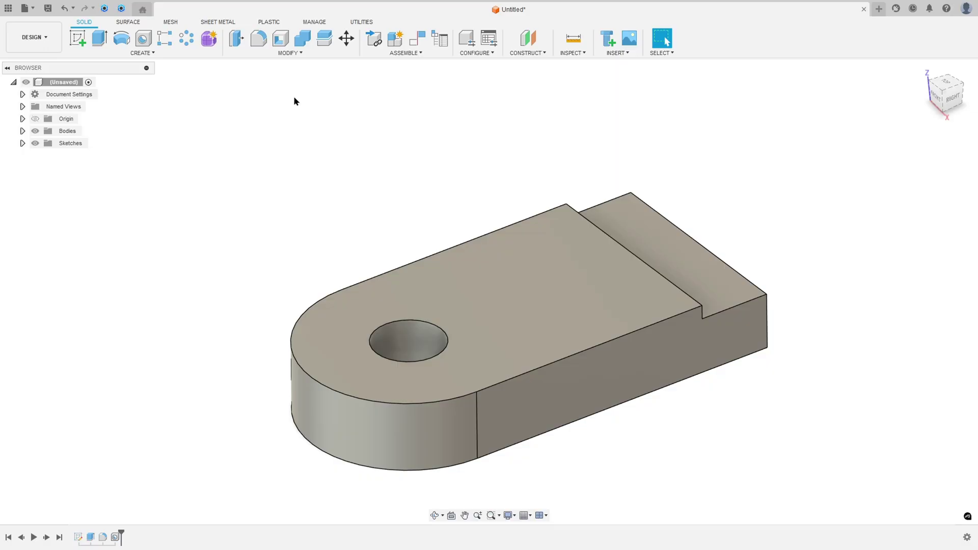
Shell the body inward with a 2 mm wall thickness, removing the upper face that contains the hole
{"action": "left_click", "coordinate": [280, 38]}
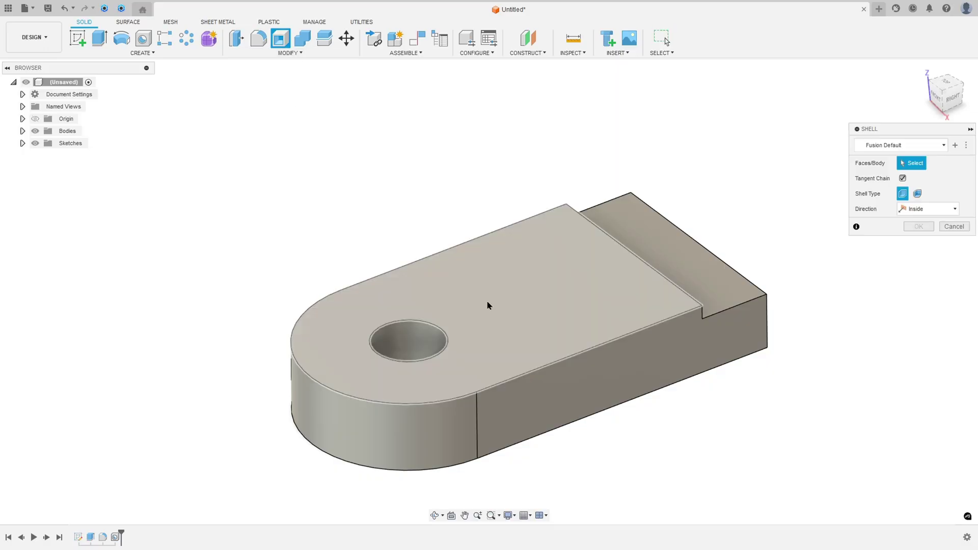
{"action": "left_click", "coordinate": [522, 298]}
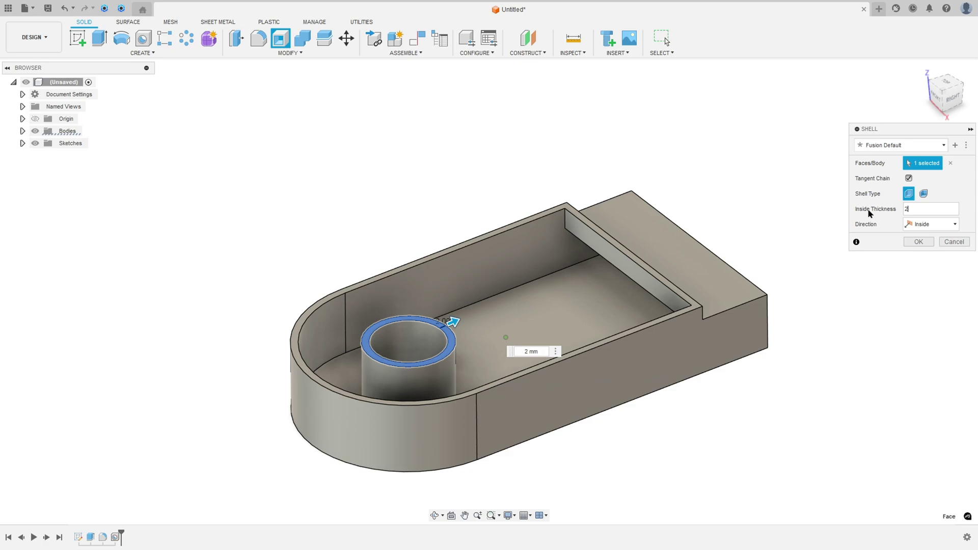
{"action": "left_click", "coordinate": [919, 242]}
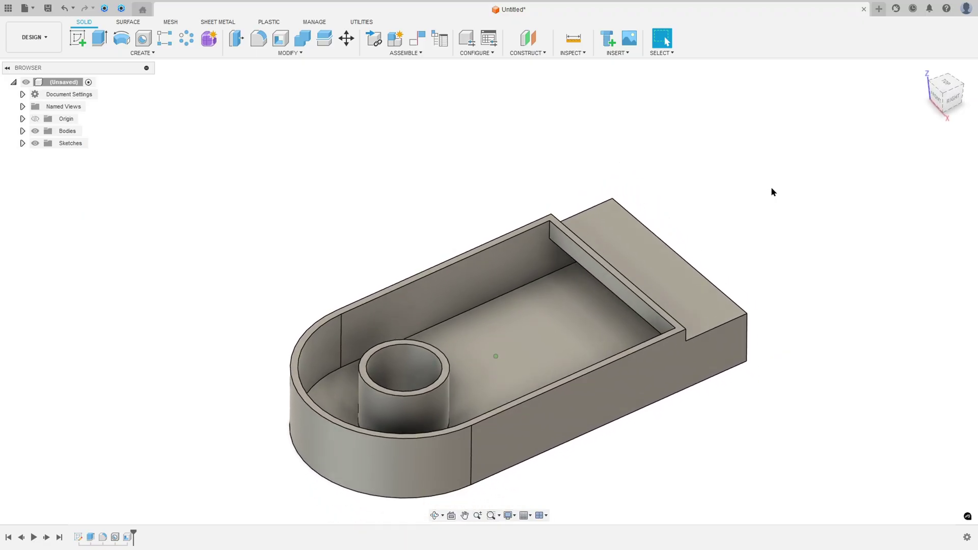
Apply Paint - Enamel Glossy (Green) to the whole body and brighten its colour to RGB 53, 238, 59
{"action": "key", "text": "a"}
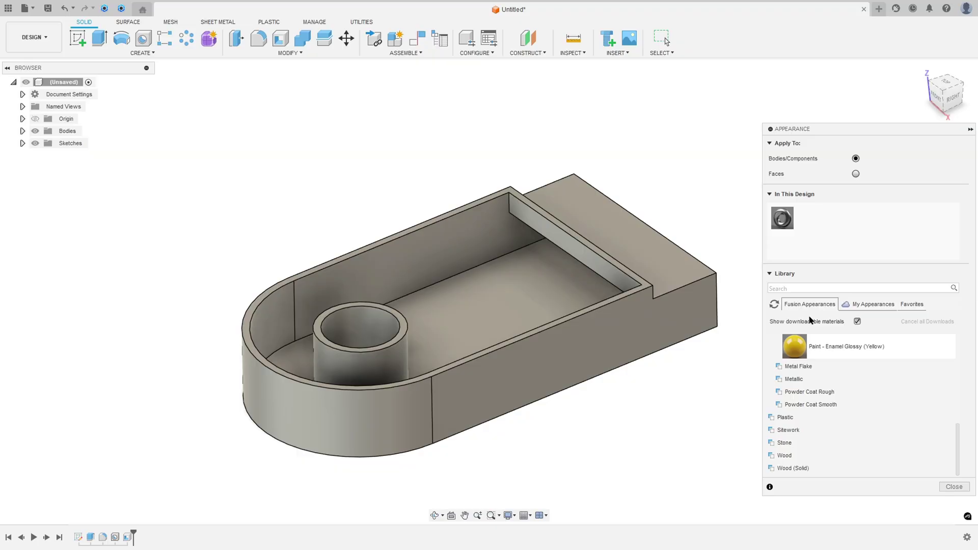
{"action": "scroll", "coordinate": [803, 402], "scroll_direction": "up", "scroll_amount": 3}
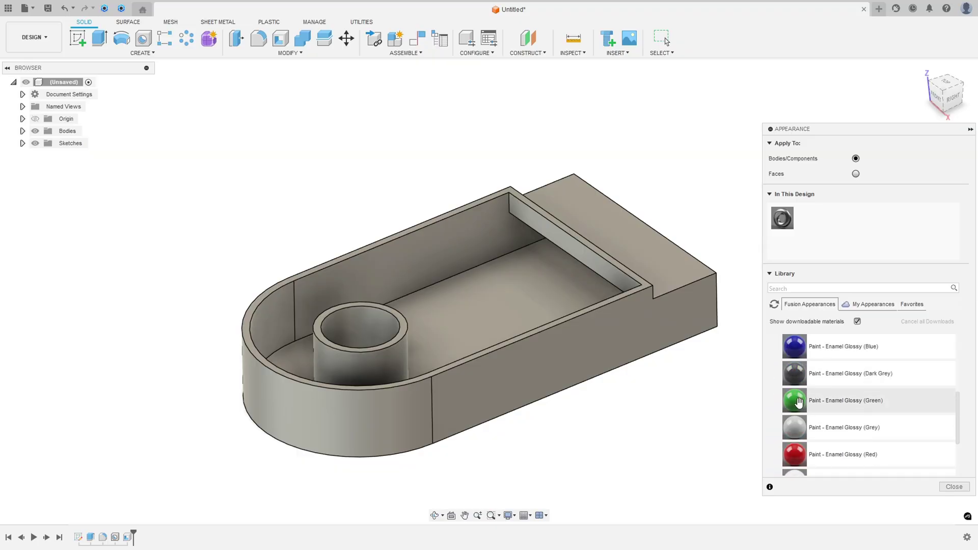
{"action": "left_click_drag", "start_coordinate": [798, 402], "coordinate": [588, 338]}
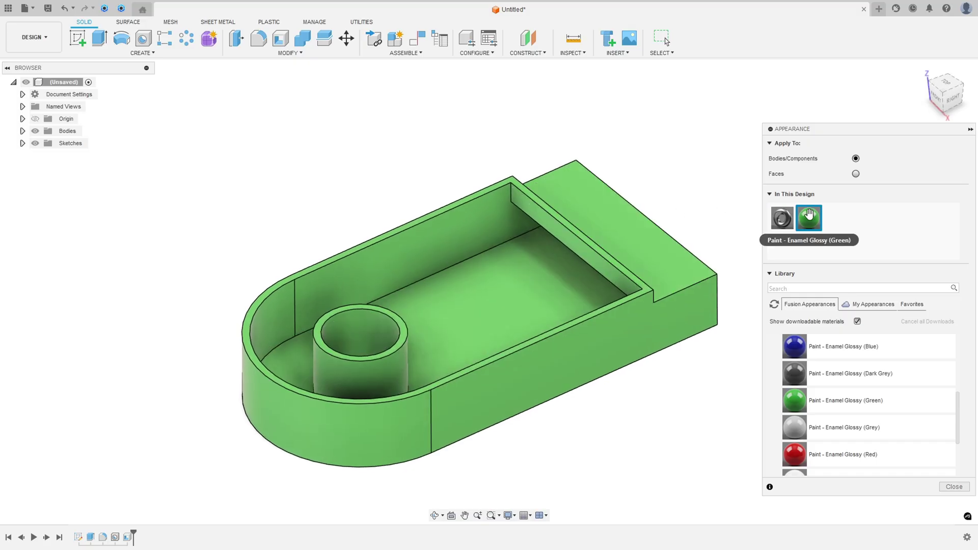
{"action": "double_click", "coordinate": [810, 221]}
{"action": "left_click", "coordinate": [669, 188]}
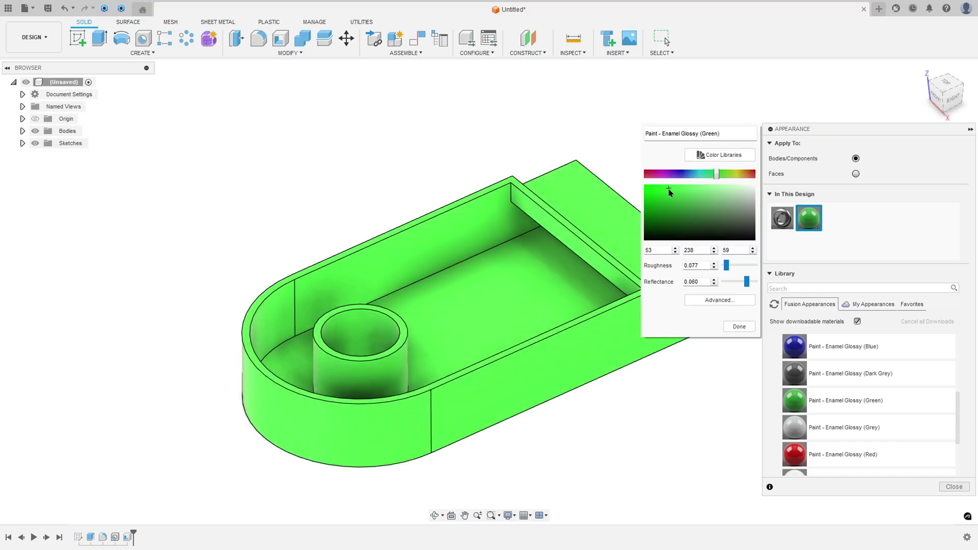
{"action": "left_click", "coordinate": [737, 327]}
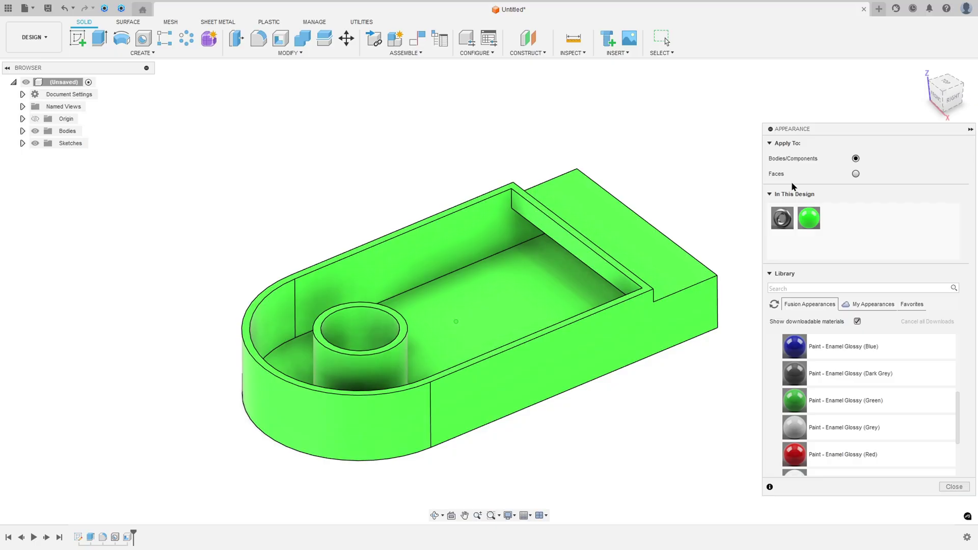
Apply Paint - Enamel Glossy (Black) to the tray's outer faces, rims and stepped end at face level
{"action": "left_click", "coordinate": [855, 174]}
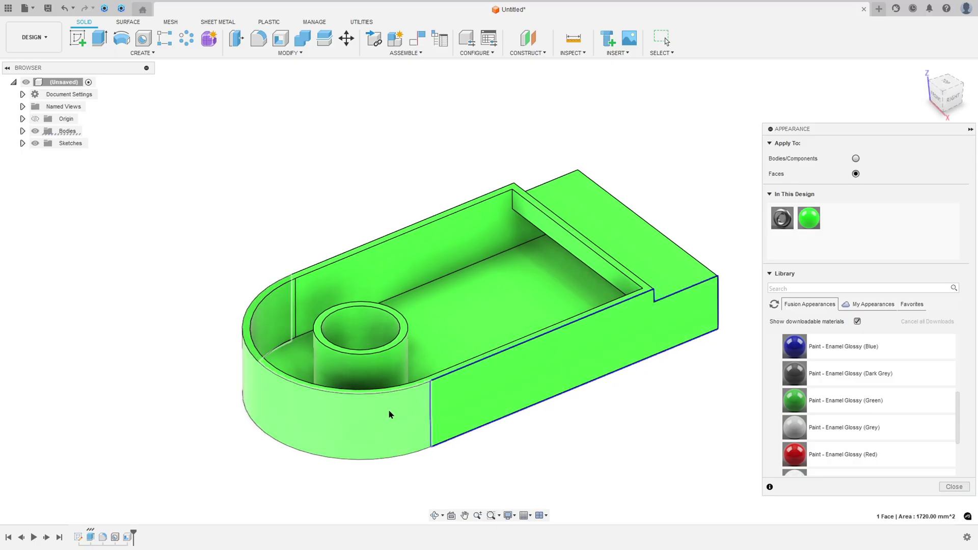
{"action": "left_click", "coordinate": [388, 414]}
{"action": "middle_click_drag", "start_coordinate": [576, 334], "coordinate": [723, 321], "text": "shift"}
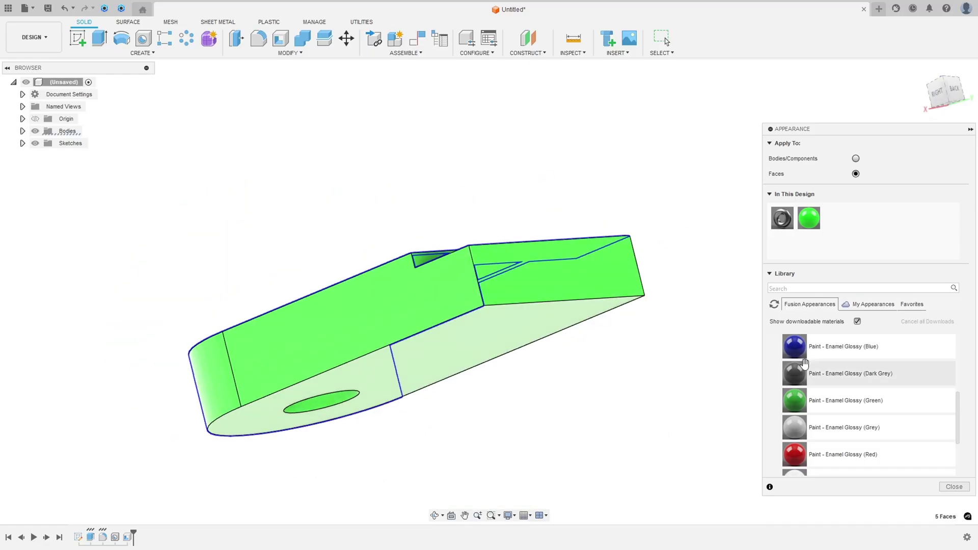
{"action": "left_click_drag", "start_coordinate": [798, 374], "coordinate": [360, 312]}
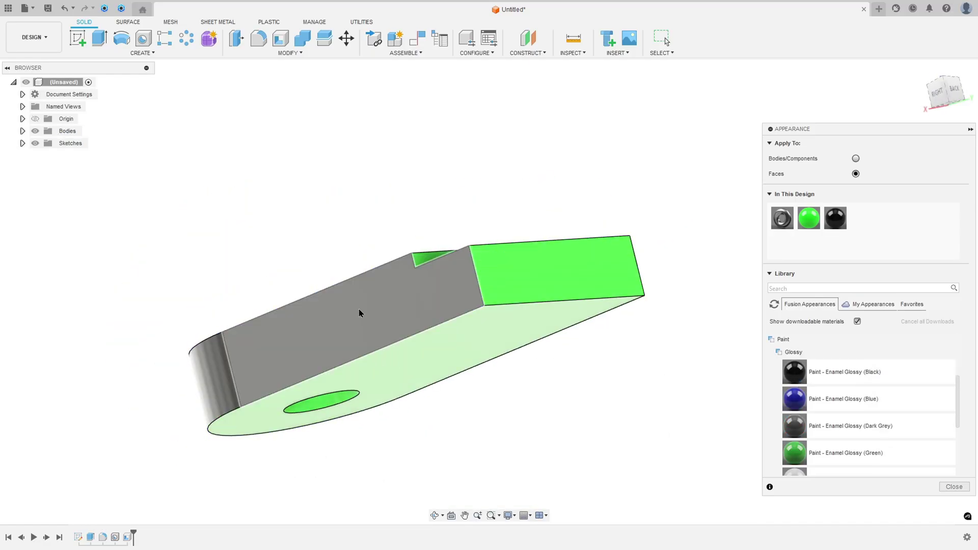
Apply Paint - Enamel Glossy (Yellow) to the boss's inner cylindrical face and close the appearance settings
{"action": "mouse_move", "coordinate": [360, 313]}
{"action": "middle_mouse_down", "text": "shift"}
{"action": "mouse_move", "coordinate": [537, 234]}
{"action": "mouse_move", "coordinate": [545, 356]}
{"action": "mouse_move", "coordinate": [433, 339]}
{"action": "mouse_move", "coordinate": [388, 305]}
{"action": "mouse_move", "coordinate": [566, 227]}
{"action": "mouse_move", "coordinate": [458, 265]}
{"action": "mouse_move", "coordinate": [356, 346]}
{"action": "middle_mouse_up", "text": "shift"}
{"action": "left_click", "coordinate": [316, 372]}
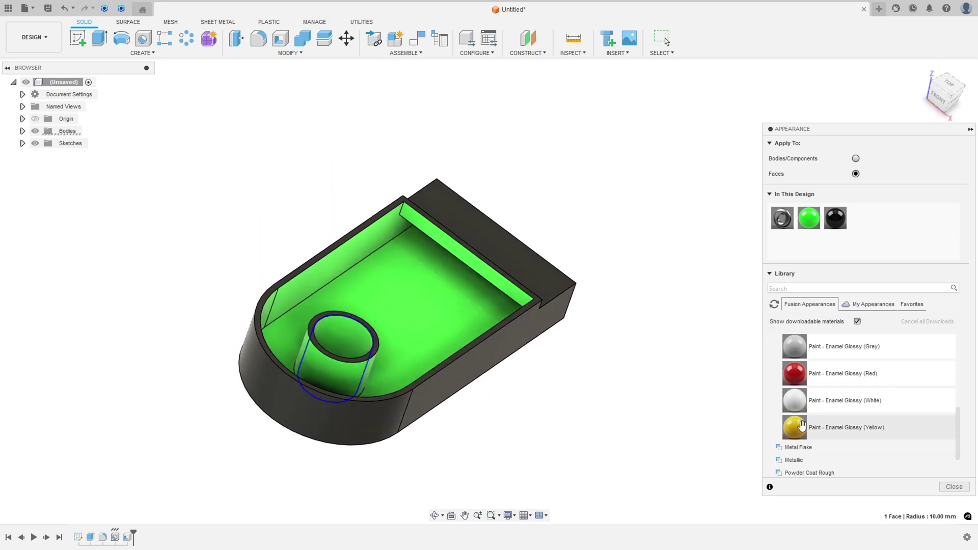
{"action": "mouse_move", "coordinate": [765, 424]}
{"action": "left_mouse_down"}
{"action": "mouse_move", "coordinate": [387, 359]}
{"action": "mouse_move", "coordinate": [346, 338]}
{"action": "mouse_move", "coordinate": [370, 335]}
{"action": "left_mouse_up"}
{"action": "key", "text": "F6"}
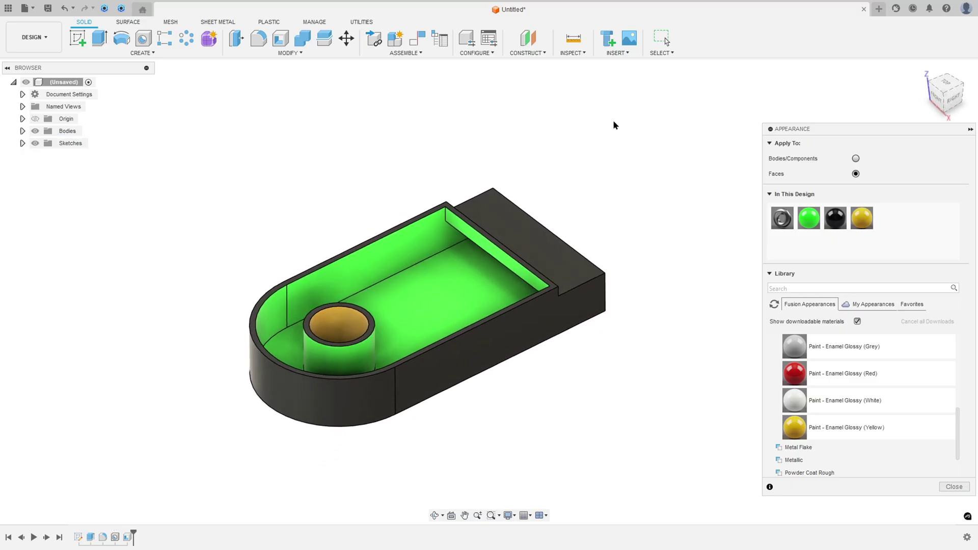
{"action": "key", "text": "Escape"}
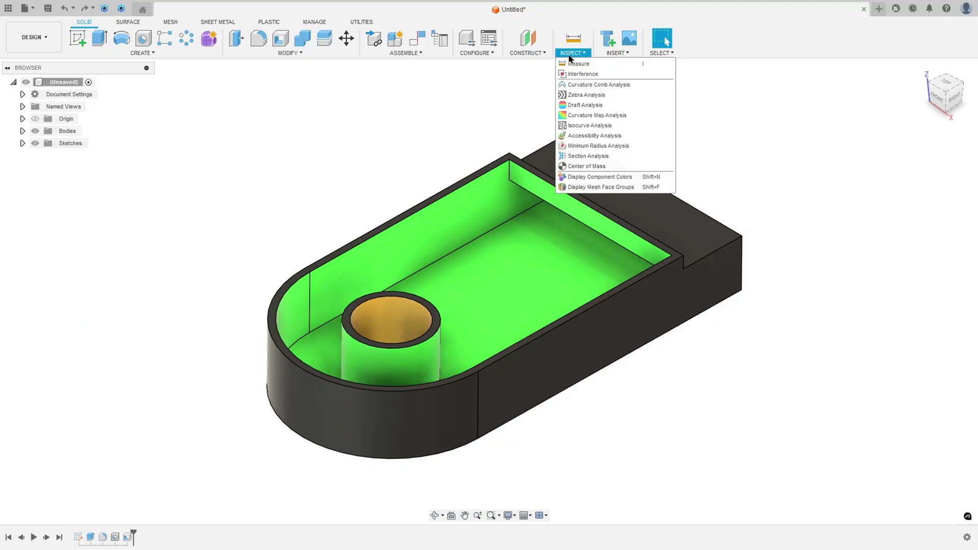
Create a section analysis through the part on the YZ plane, inspect the interior, and hide the analysis
{"action": "left_click", "coordinate": [589, 156]}
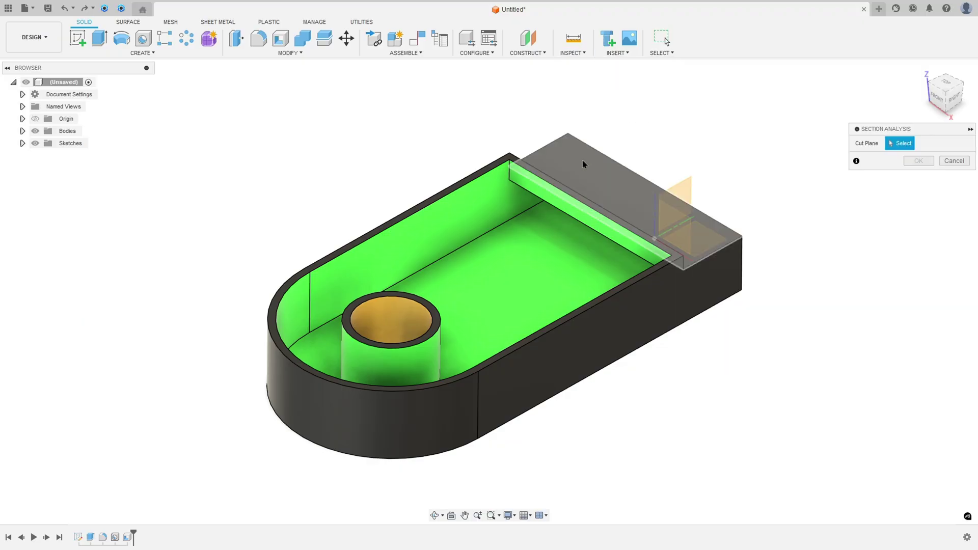
{"action": "left_click", "coordinate": [686, 189]}
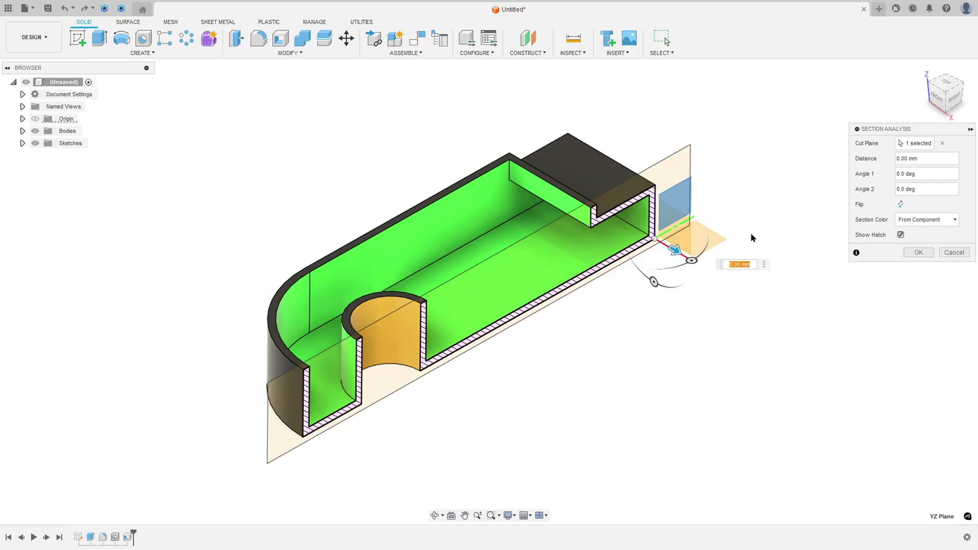
{"action": "left_click", "coordinate": [920, 254]}
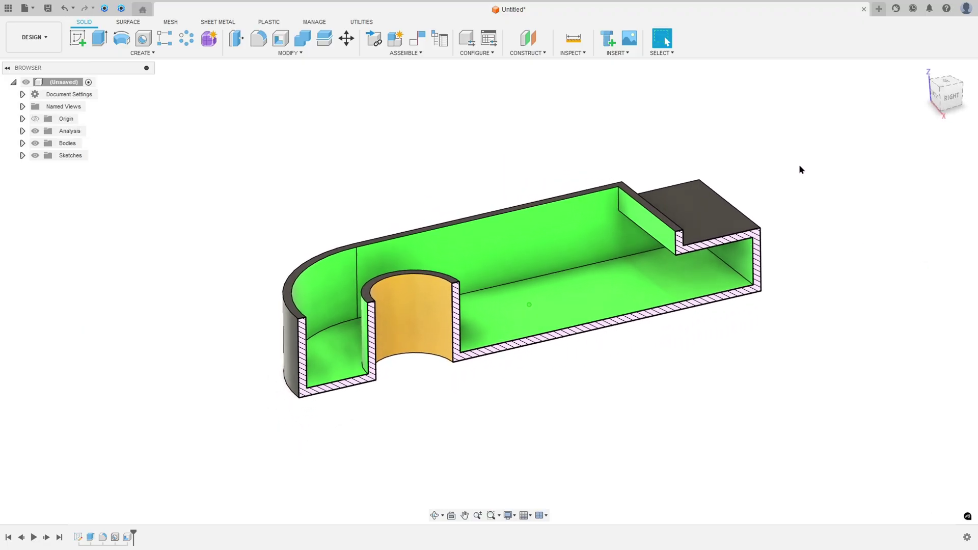
{"action": "left_click", "coordinate": [35, 131]}
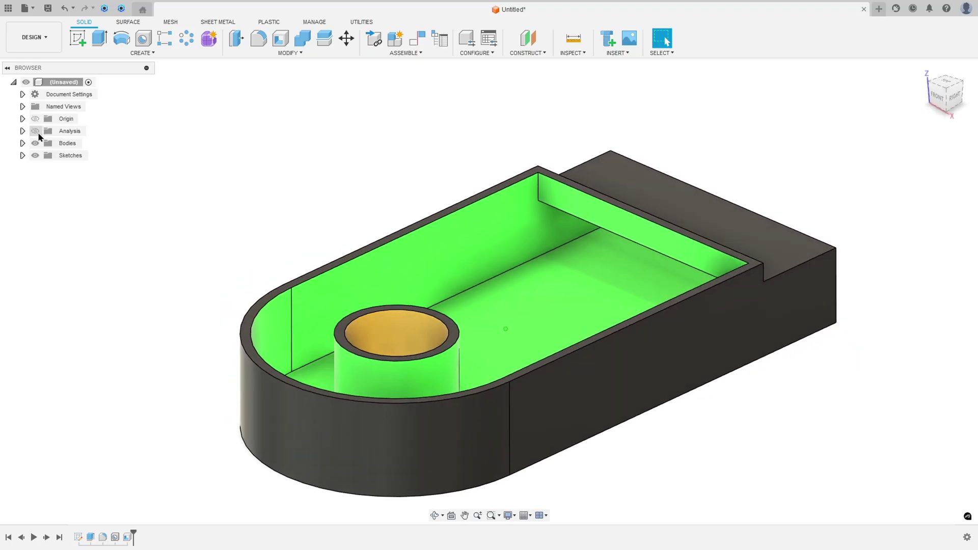